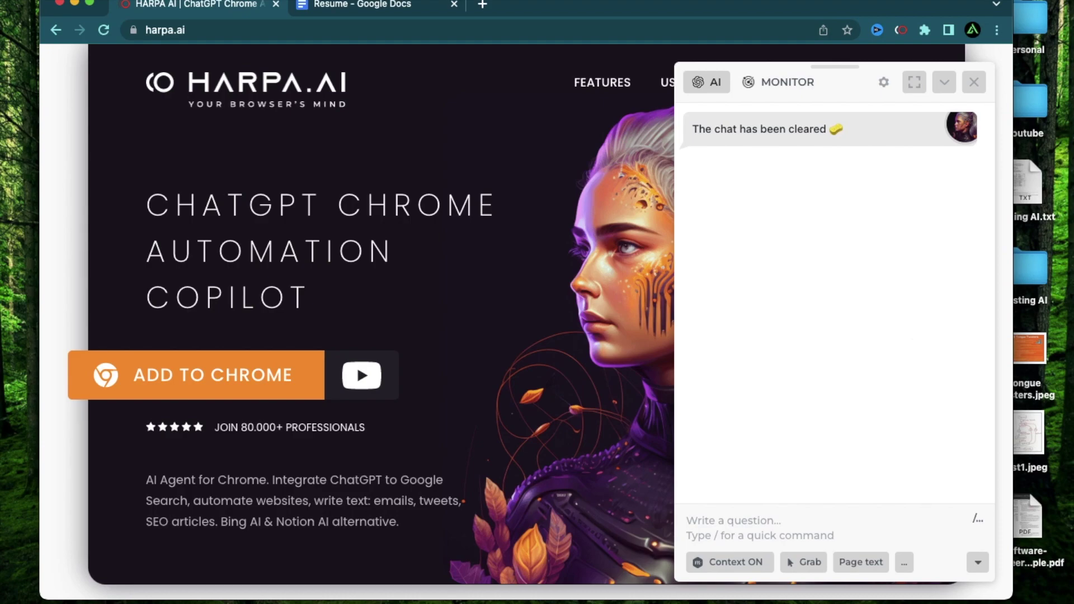
- Open HARPA's saved command list with / and dismiss it without running a command
text(/)
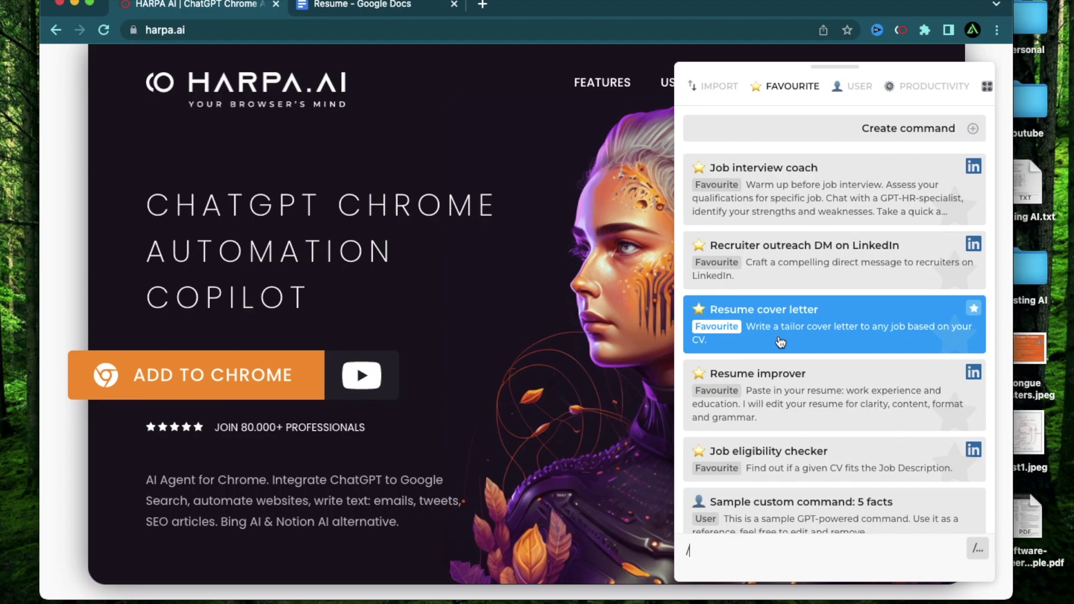
key(BackSpace)
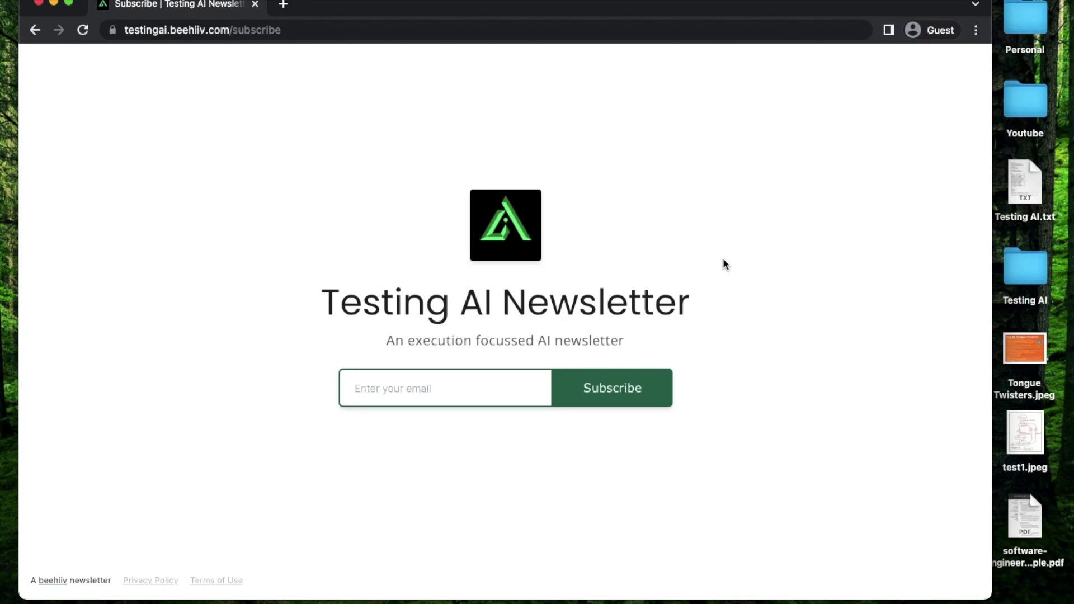
- Preview the test1.jpeg flowchart sketch in Quick Look, then close the preview
click(1033, 436)
key(space)
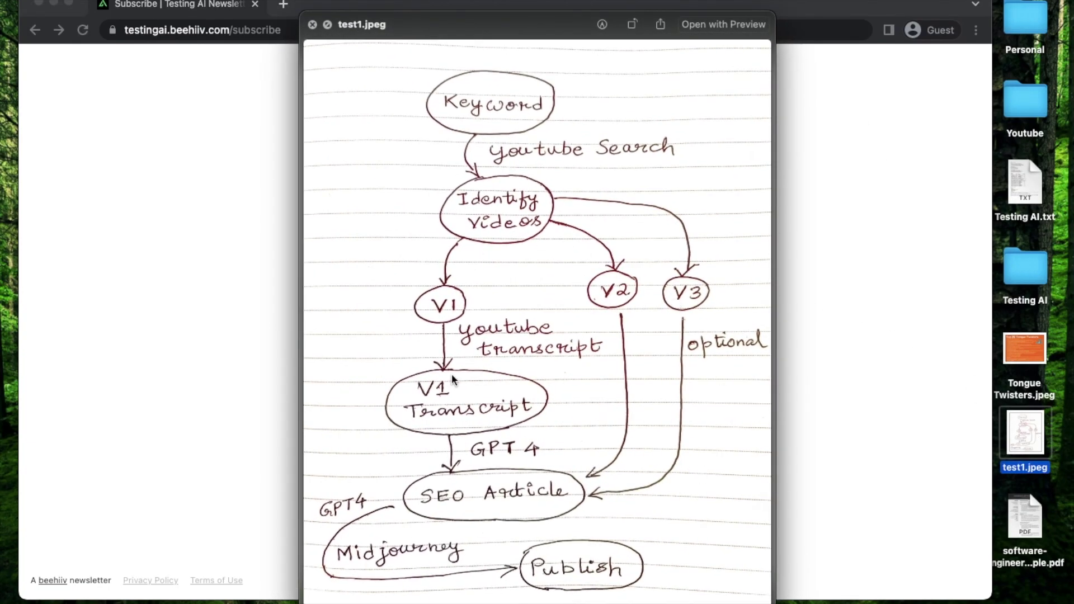
key(space)
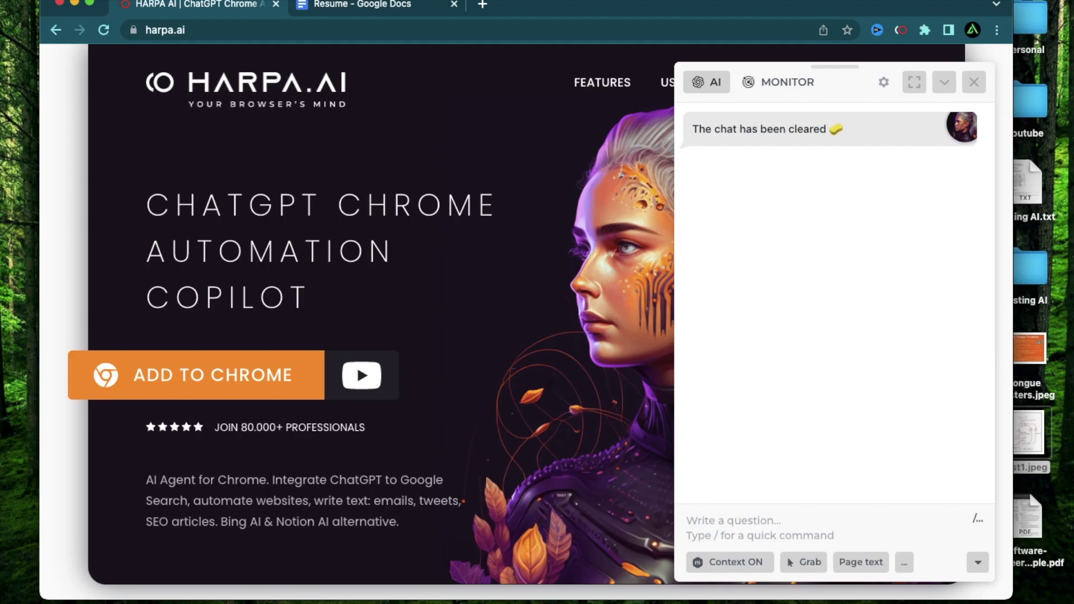
- Browse the command categories in HARPA's / list, then close the list
text(/)
scroll(890, 270, down, 5)
scroll(894, 277, up, 5)
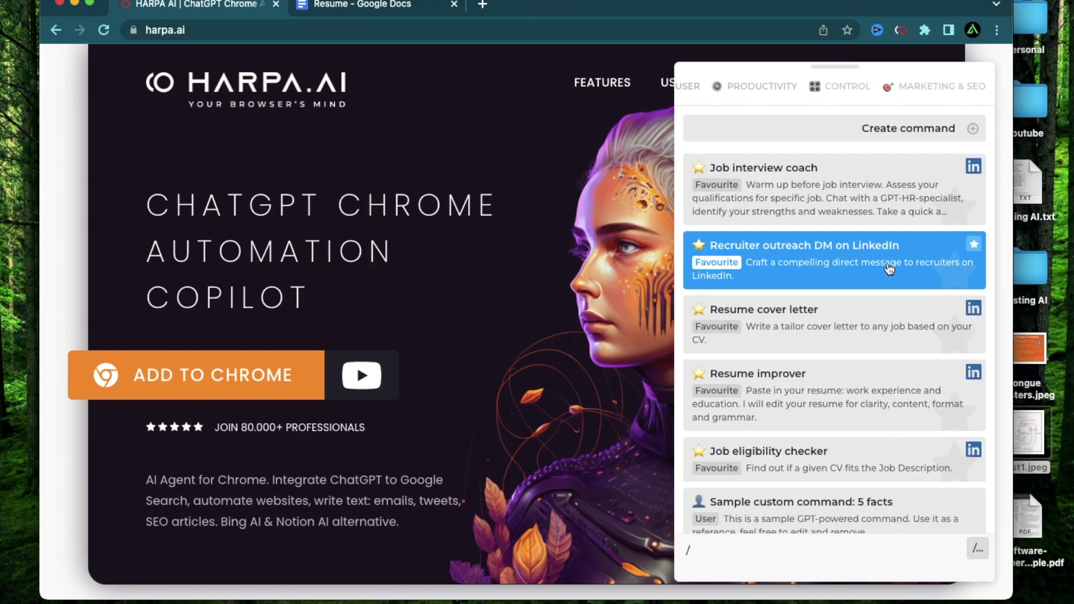
key(Down)
key(Down)
key(Down)
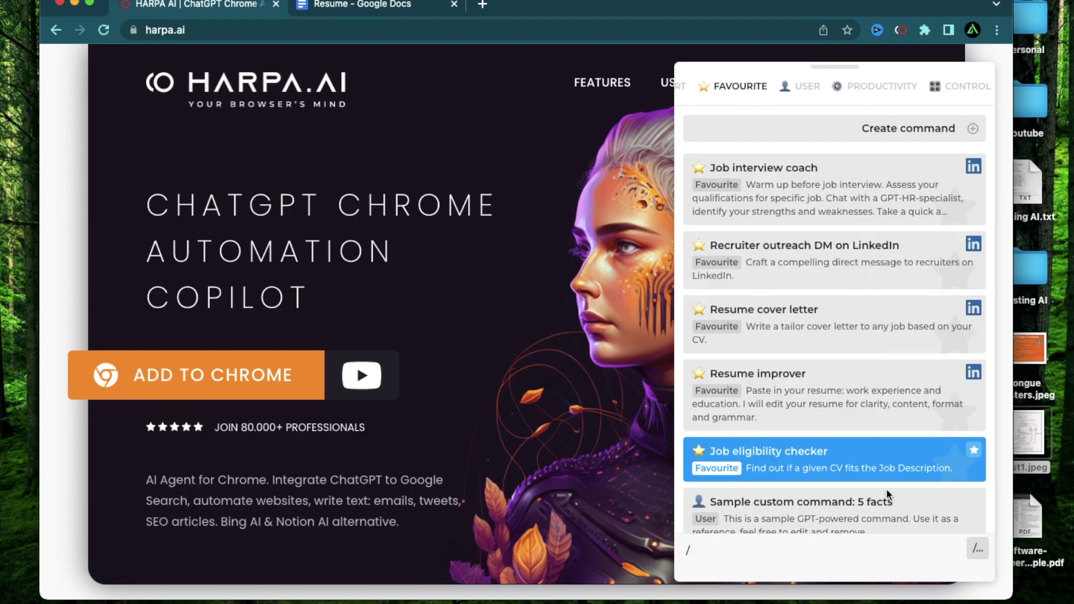
scroll(915, 316, down, 5)
scroll(859, 440, down, 10)
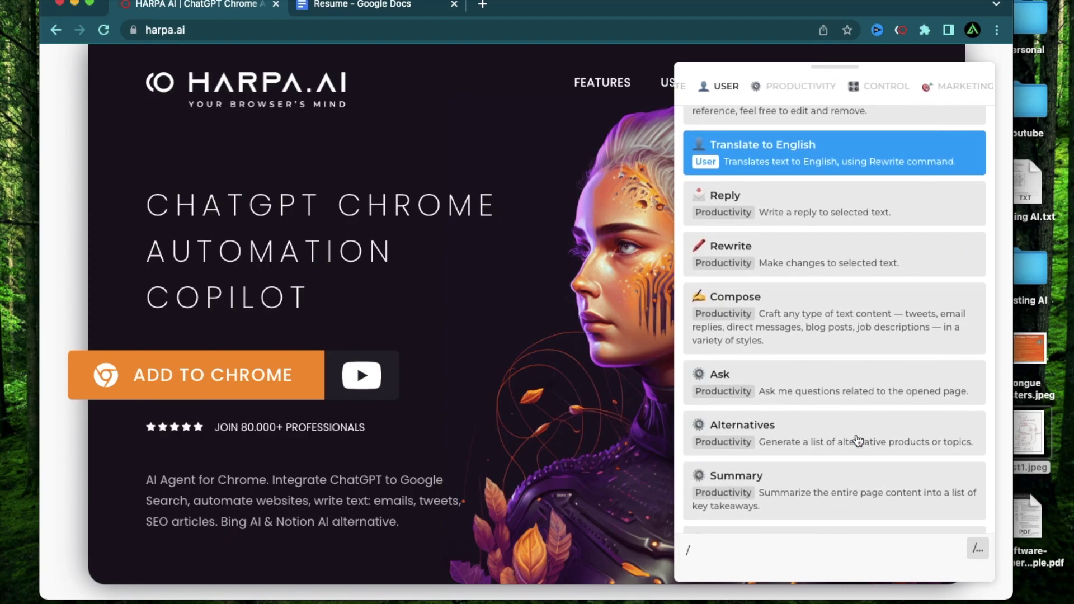
scroll(857, 440, down, 5)
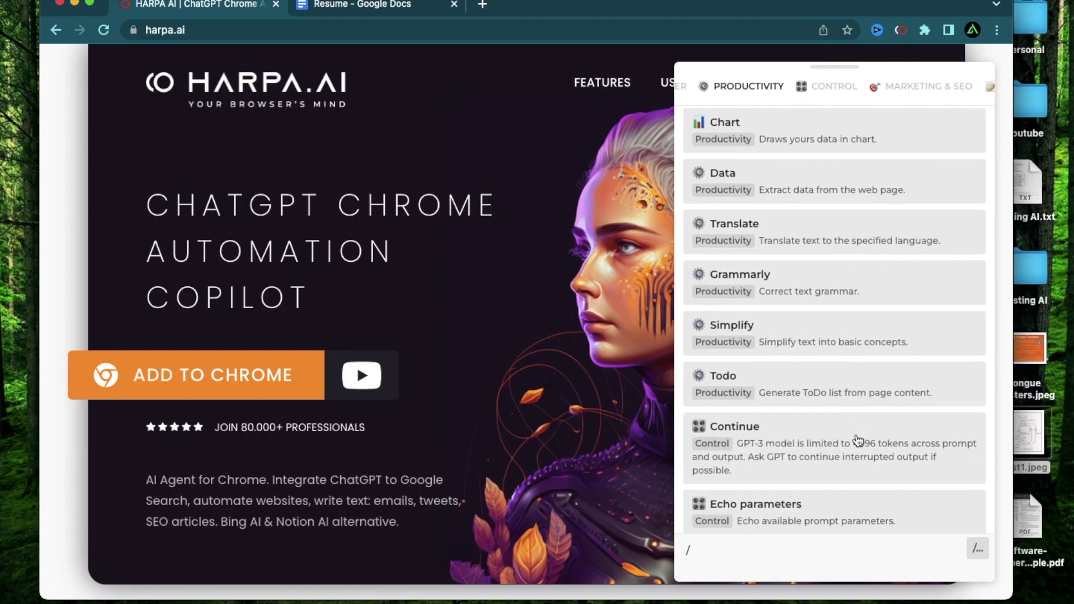
scroll(903, 273, up, 3)
key(BackSpace)
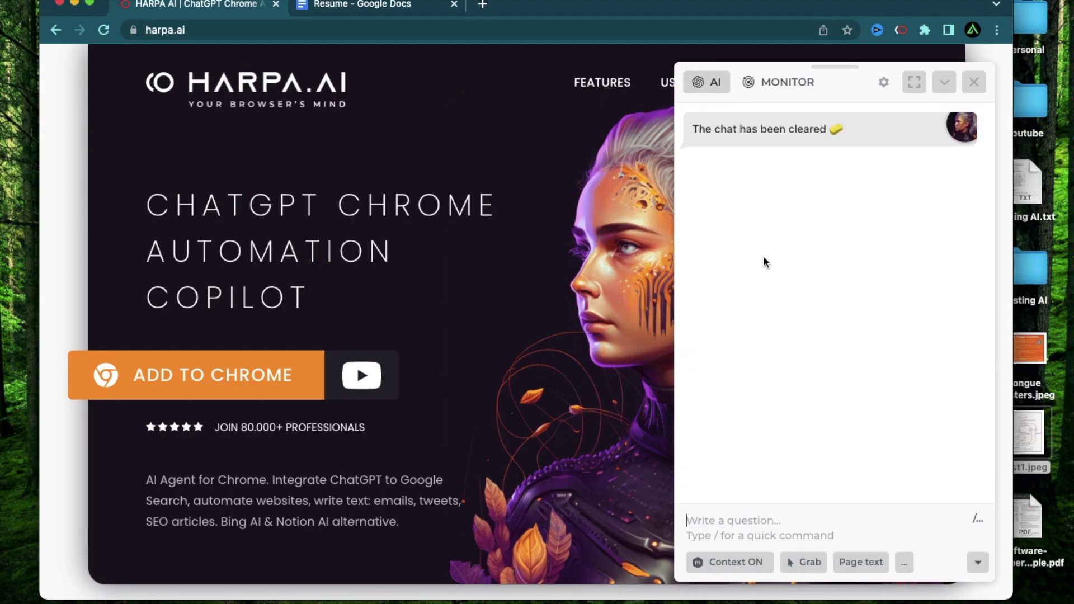
- Widen the HARPA assistant panel and reopen the command list with /
click(913, 83)
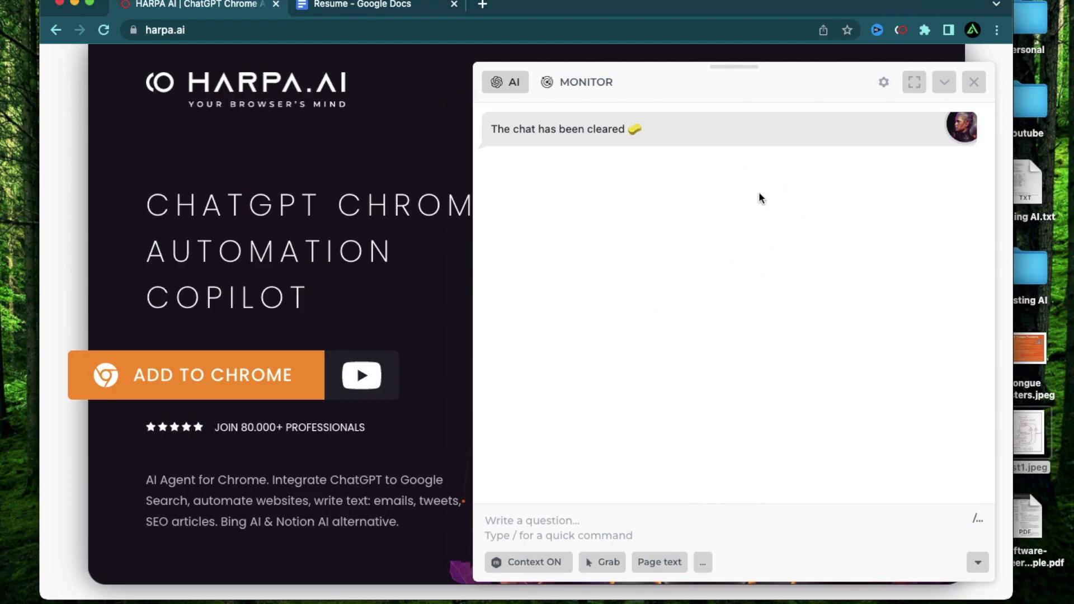
click(520, 525)
text(/)
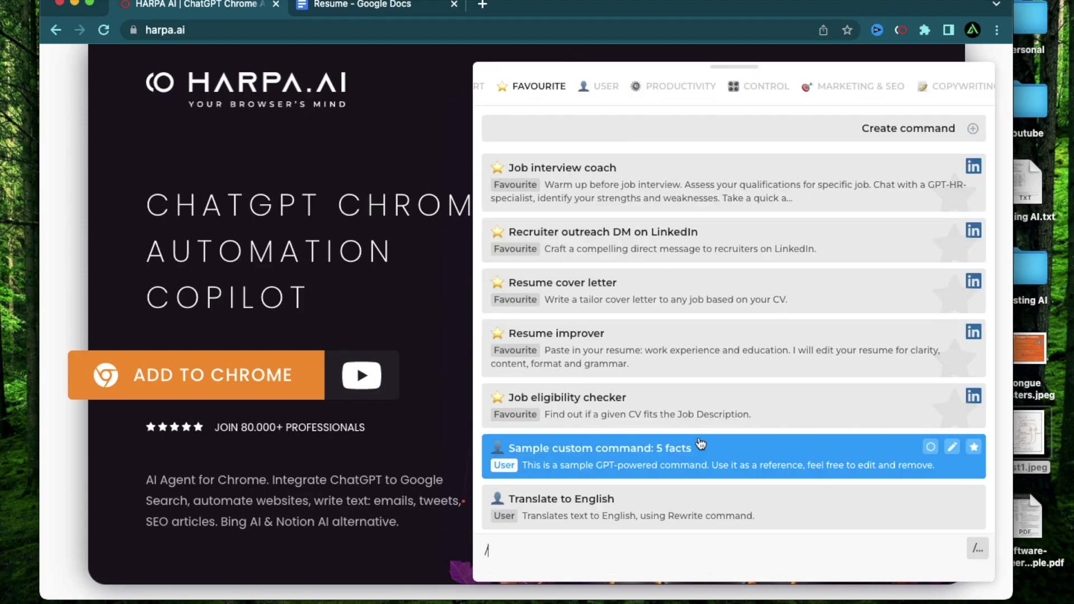
- Start the Resume improver command and review what it promises to edit
click(629, 358)
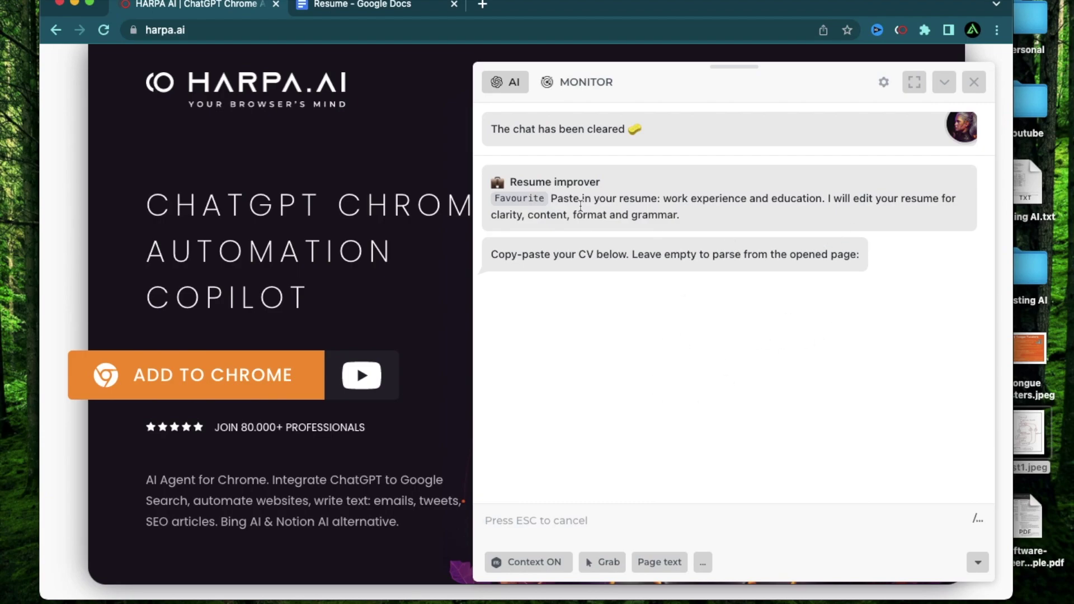
drag(853, 199, 891, 216)
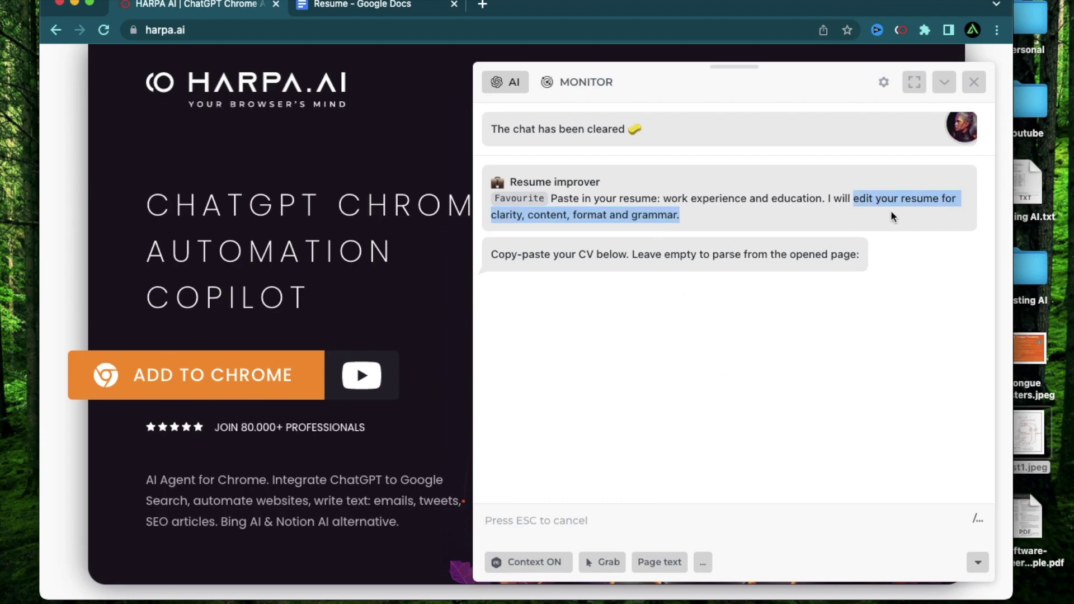
click(667, 401)
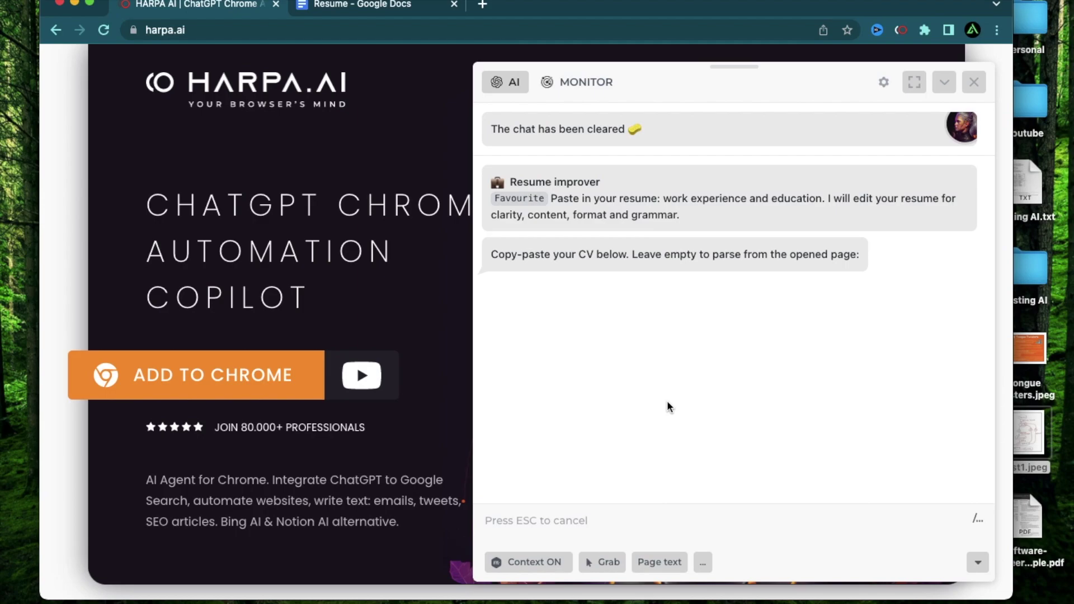
- Copy the full resume text from the PDF and send it to Resume improver
key(super+Tab)
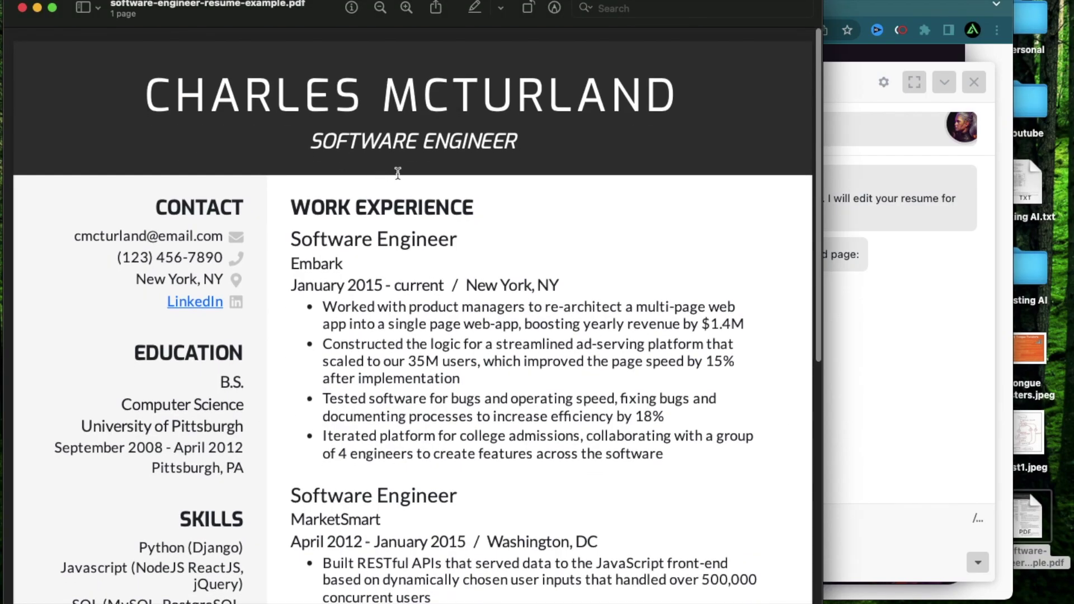
scroll(388, 431, down, 2)
scroll(392, 429, up, 3)
key(super+a)
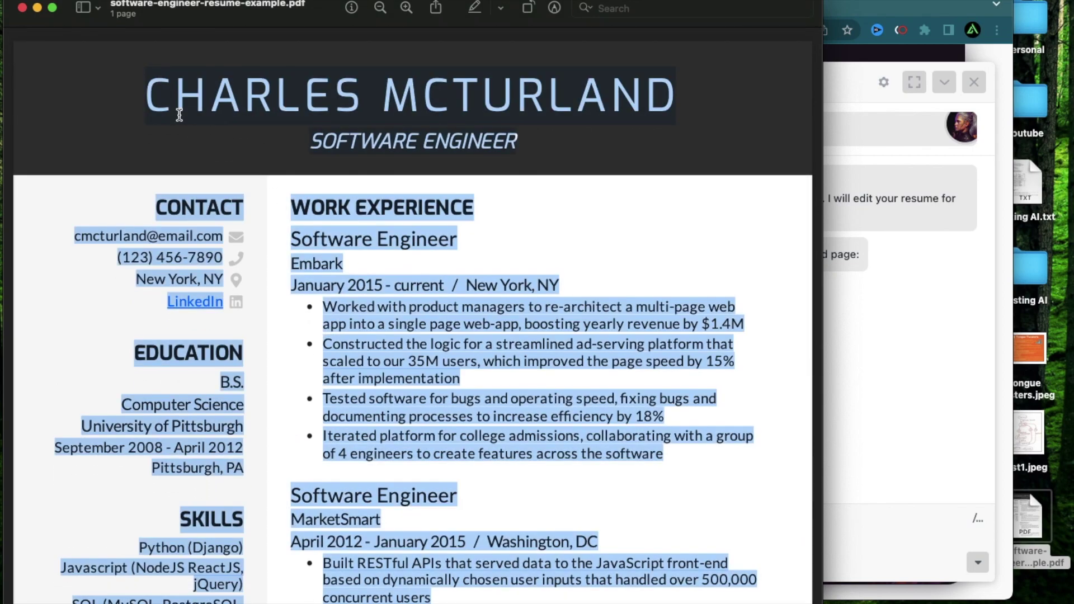
click(23, 7)
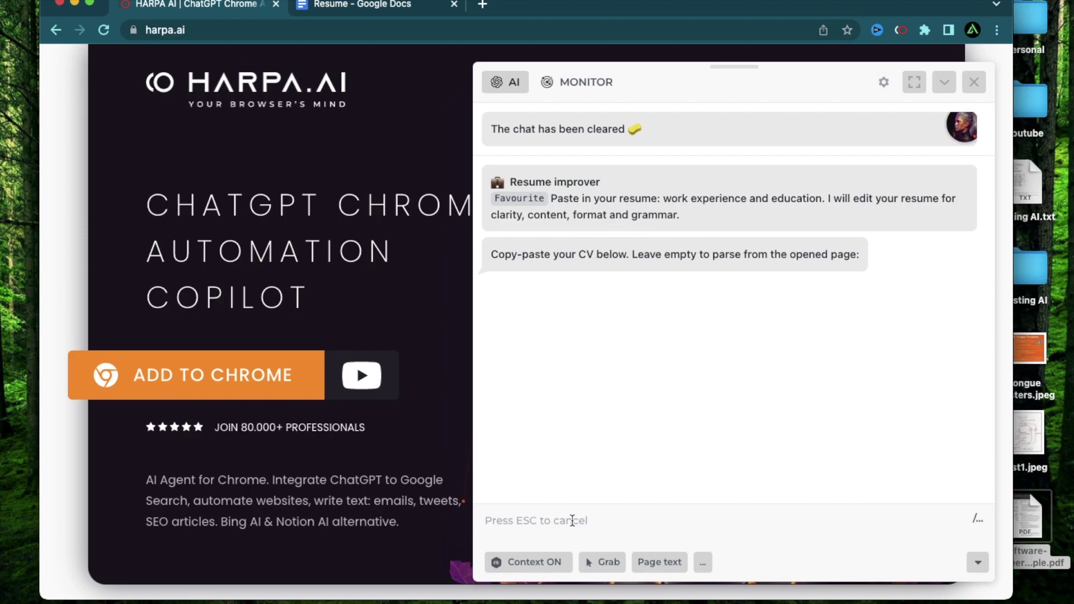
click(573, 519)
key(super+v)
key(Return)
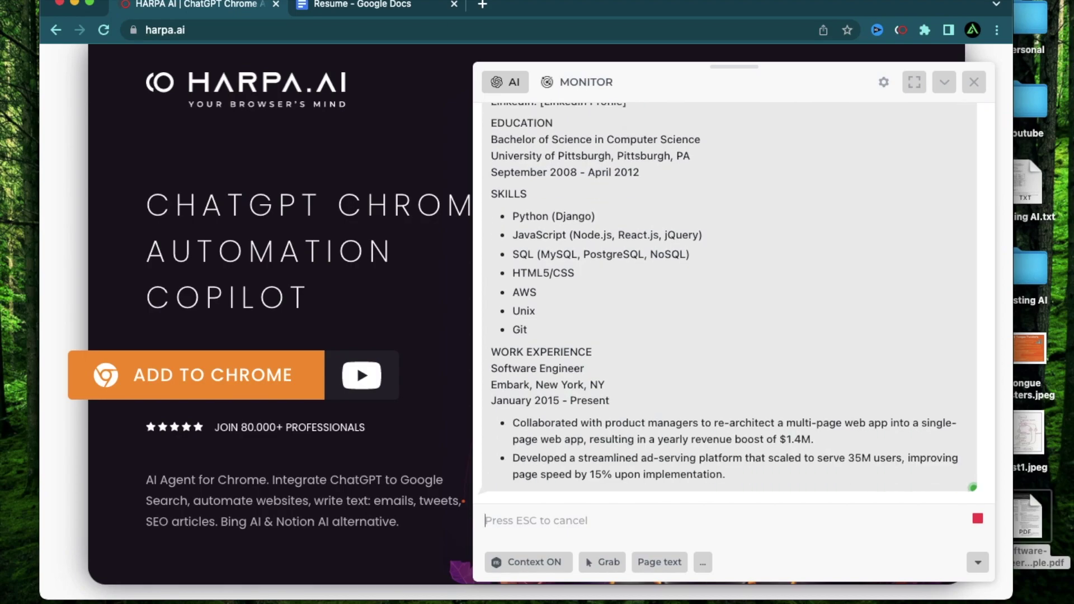
- Compare the rewritten resume against a preview of the original resume PDF
key(super+Tab)
key(space)
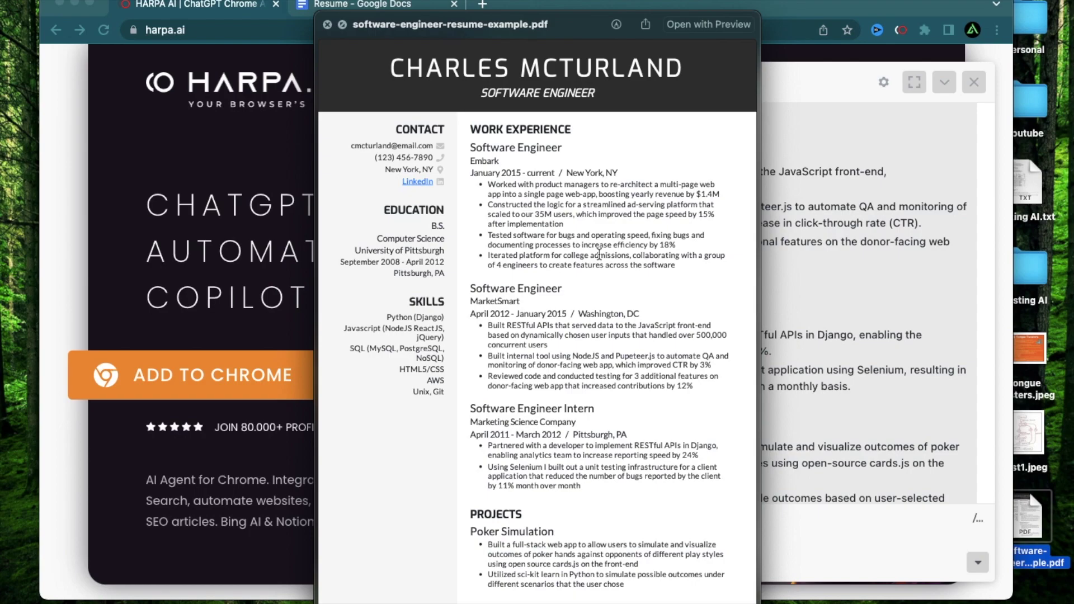
key(super+Tab)
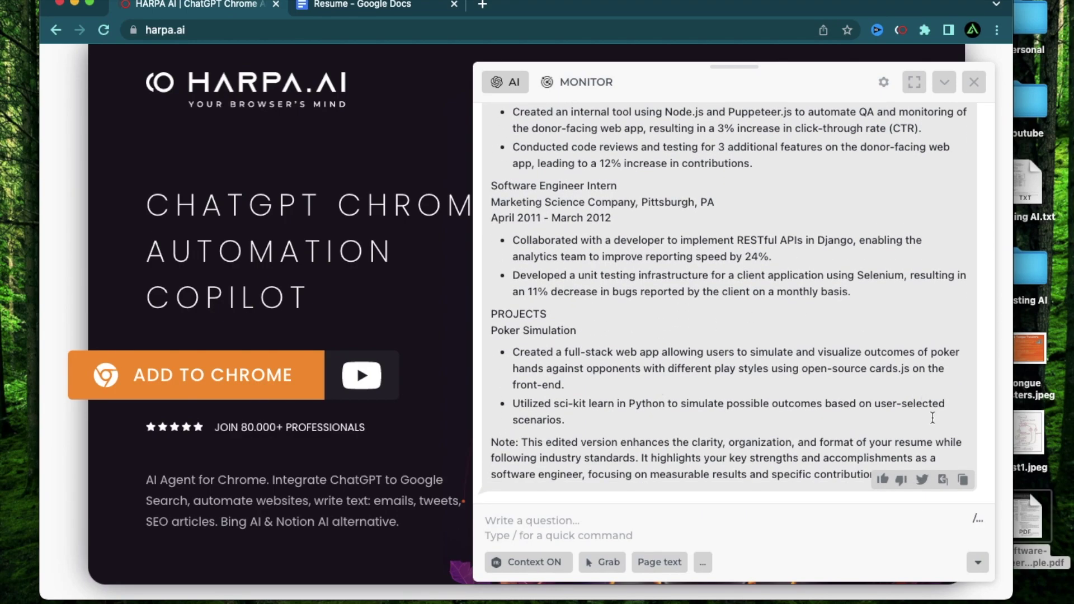
scroll(860, 320, up, 15)
- Paste the improved resume into the Resume Google Doc
scroll(860, 320, down, 15)
click(367, 5)
key(super+v)
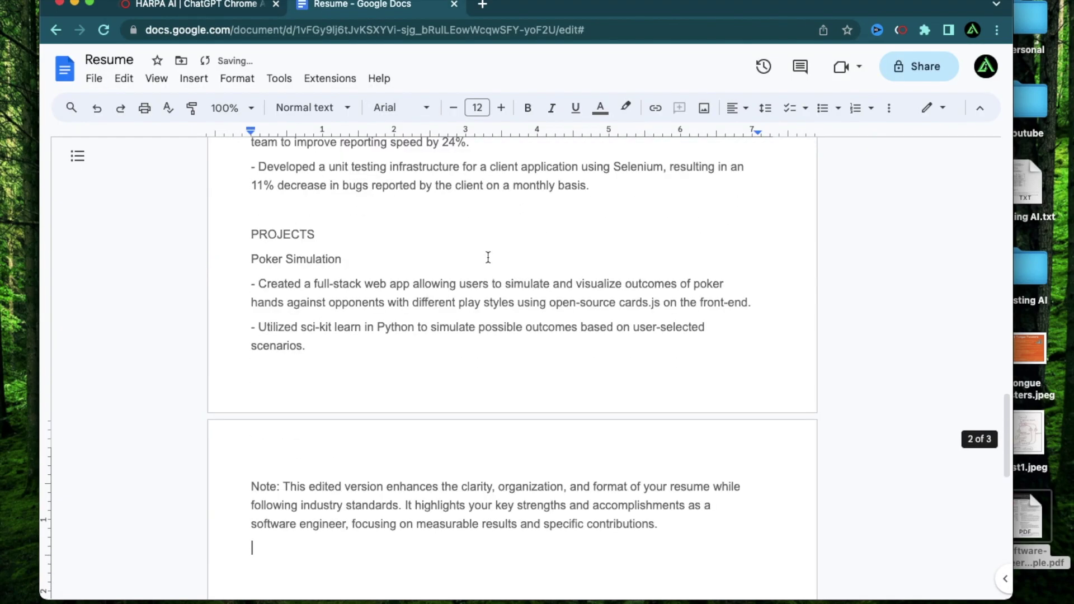
scroll(487, 257, up, 20)
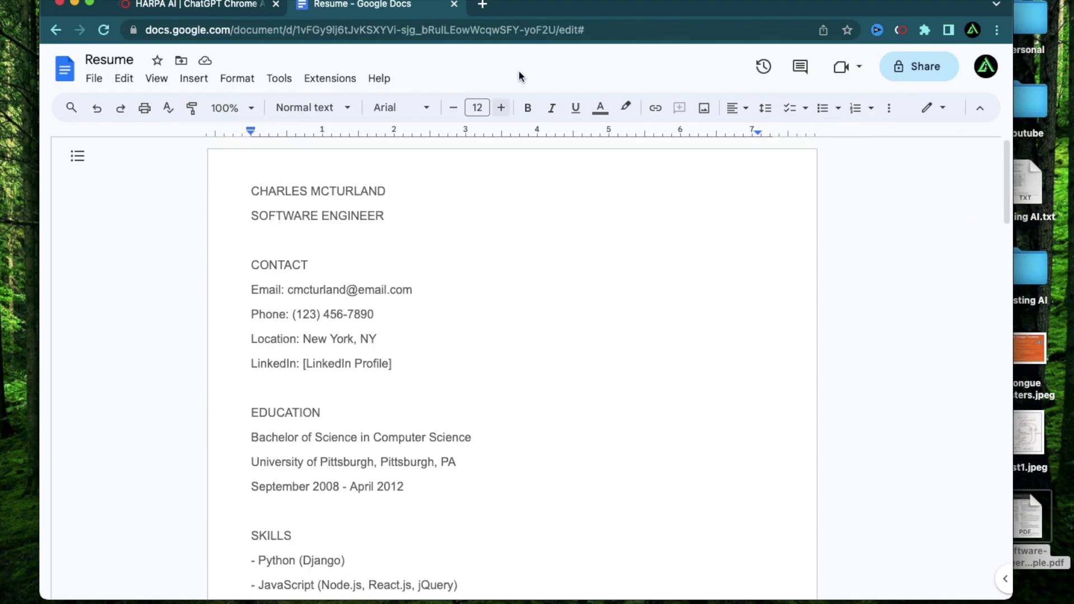
- Select all the resume text and set its colour to black
key(super+a)
scroll(488, 305, down, 10)
scroll(488, 305, up, 10)
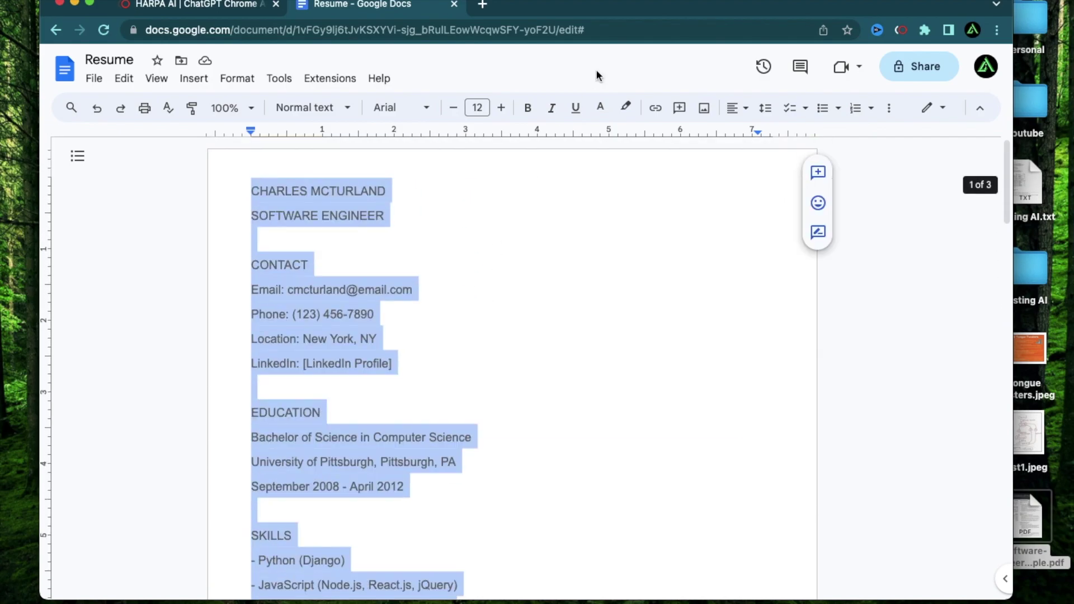
click(600, 108)
click(605, 137)
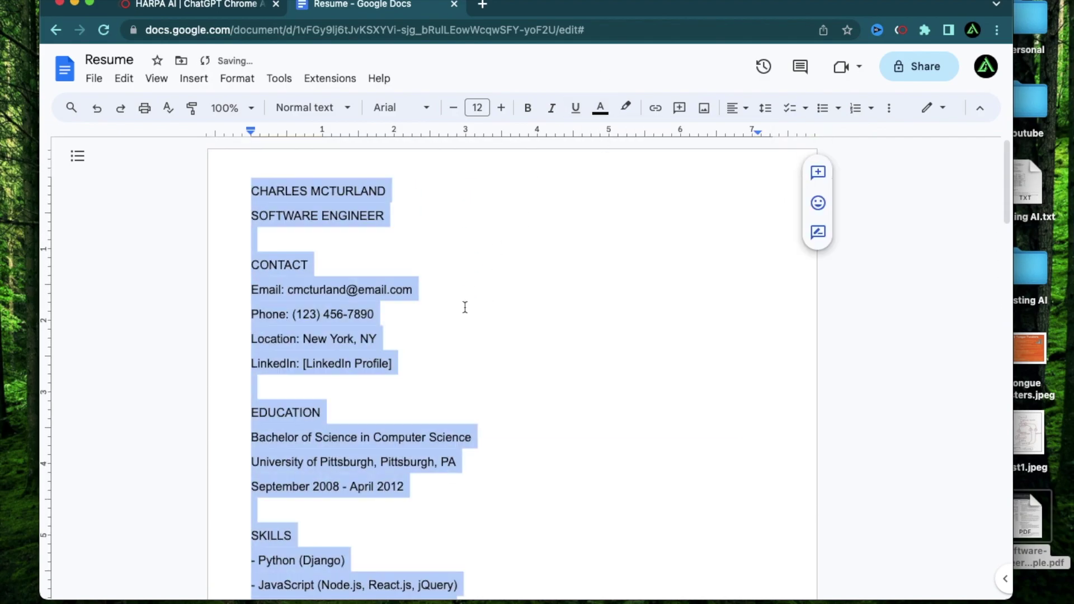
click(463, 307)
scroll(465, 307, down, 10)
scroll(465, 307, down, 10)
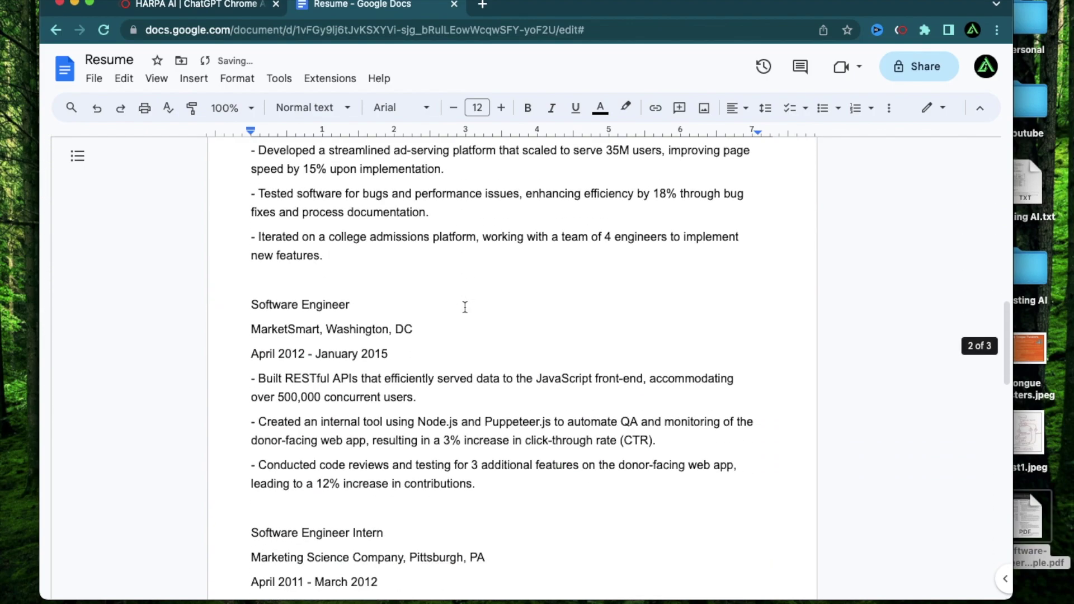
scroll(465, 307, up, 15)
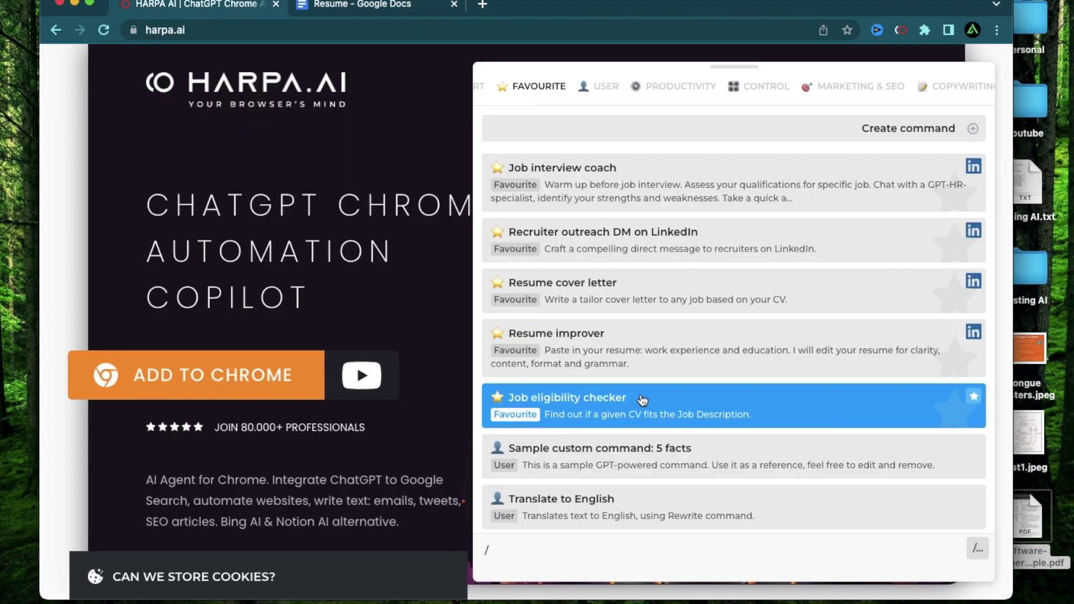
- Run Resume cover letter and note its request for a job description
click(555, 311)
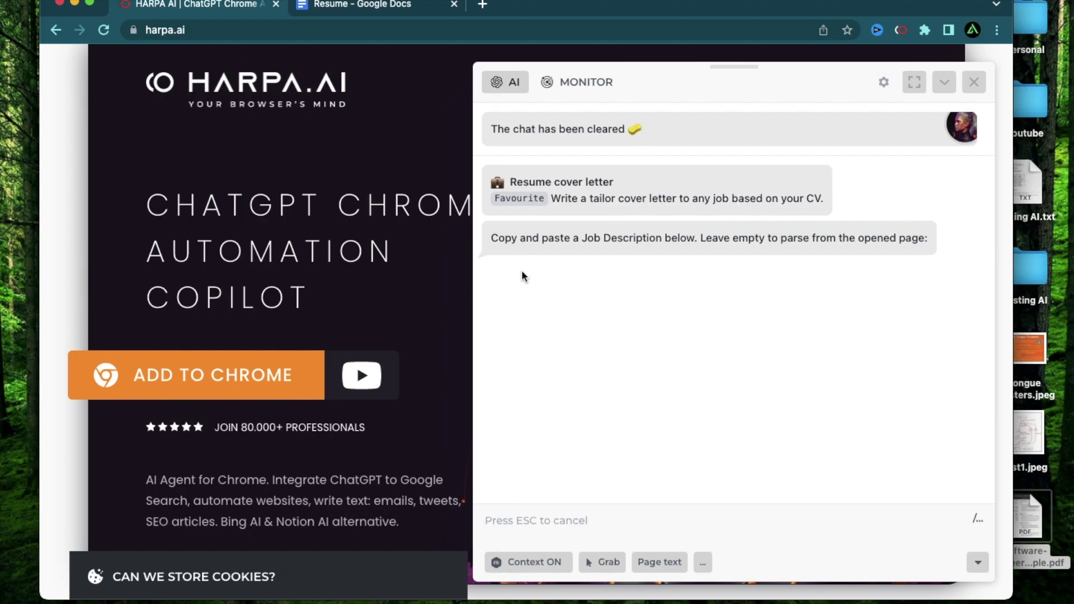
drag(491, 240, 699, 240)
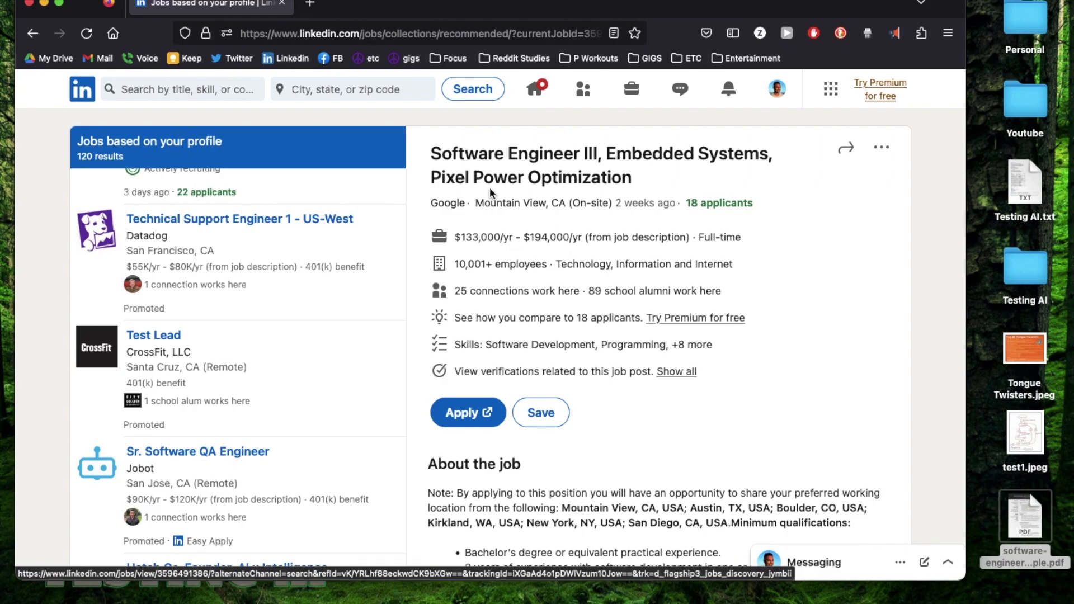
- Select the Software Engineer III description under About the job, starting from 'Note:'
scroll(687, 456, down, 5)
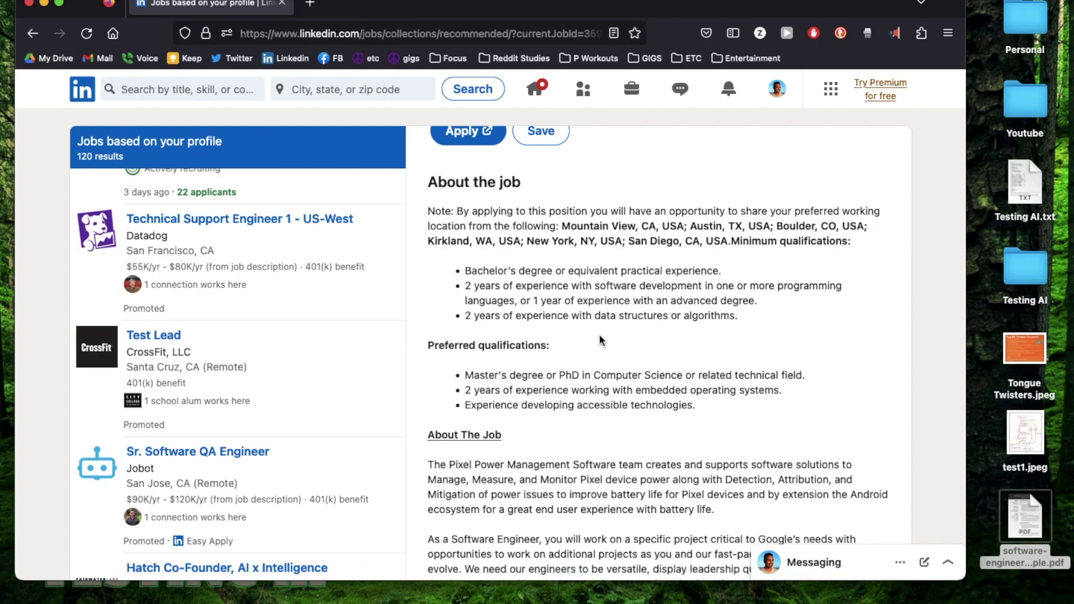
scroll(599, 336, up, 3)
scroll(520, 337, down, 2)
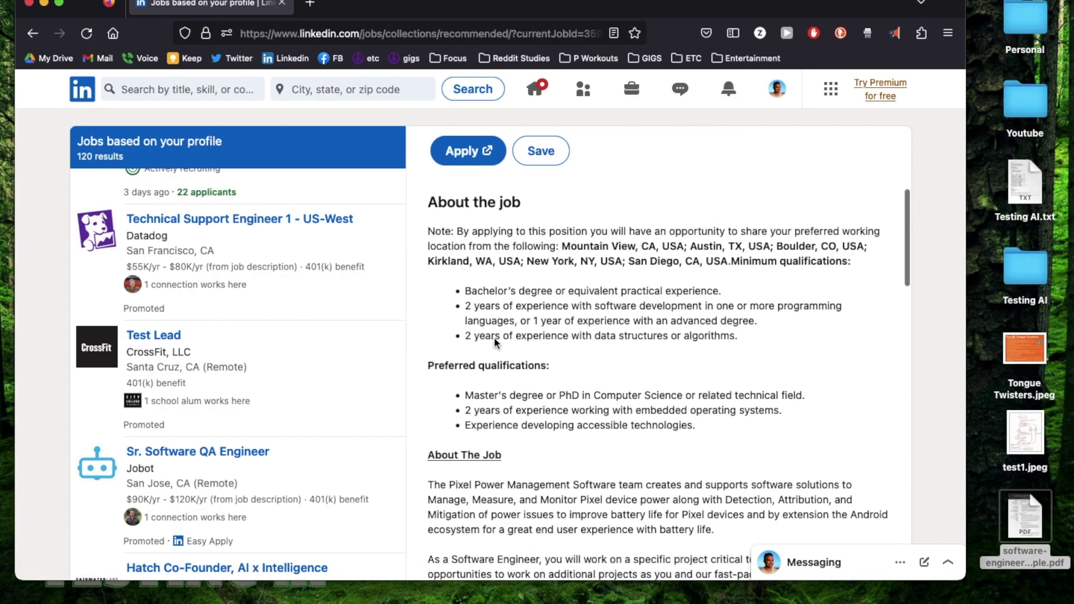
drag(428, 234, 689, 372)
- Paste the copied job description into the Resume cover letter chat and send it
key(ctrl+Left)
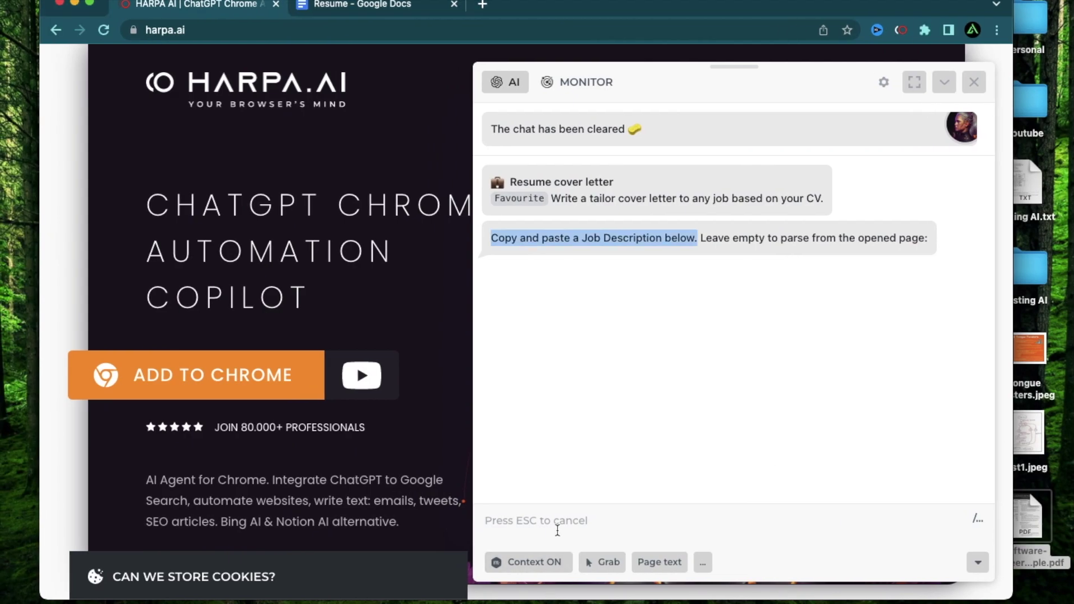
key(super+v)
key(Return)
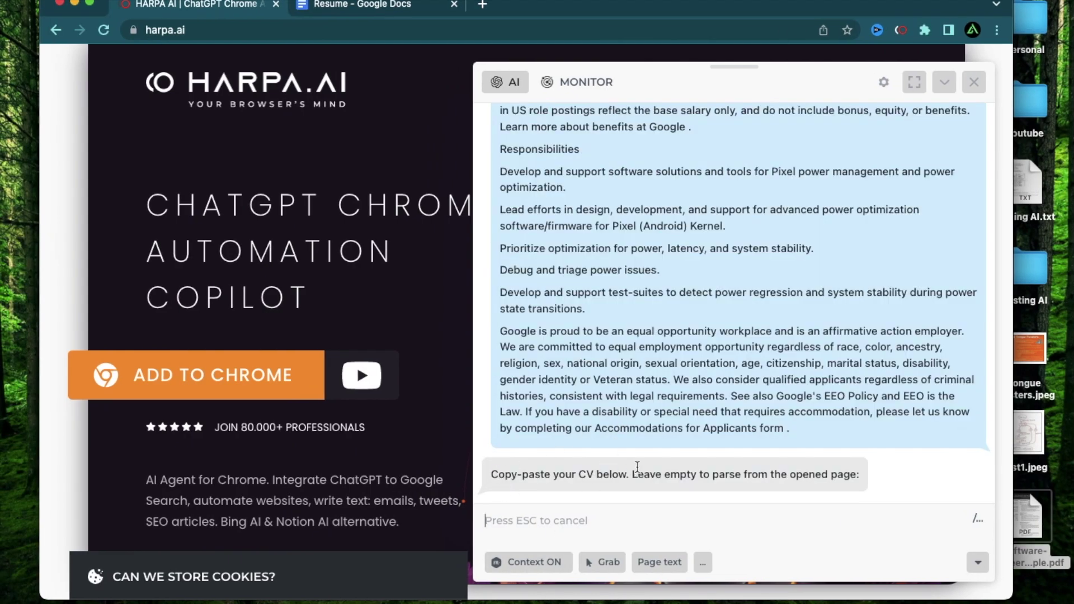
- Copy the resume from the Resume doc and submit it as the CV
click(385, 7)
key(super+a)
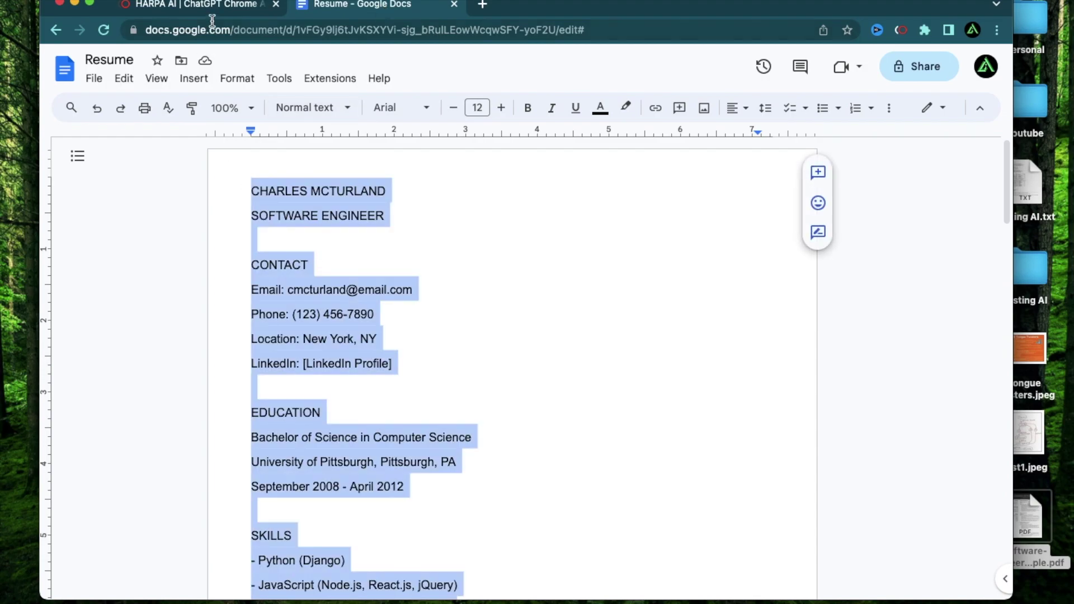
scroll(418, 351, down, 12)
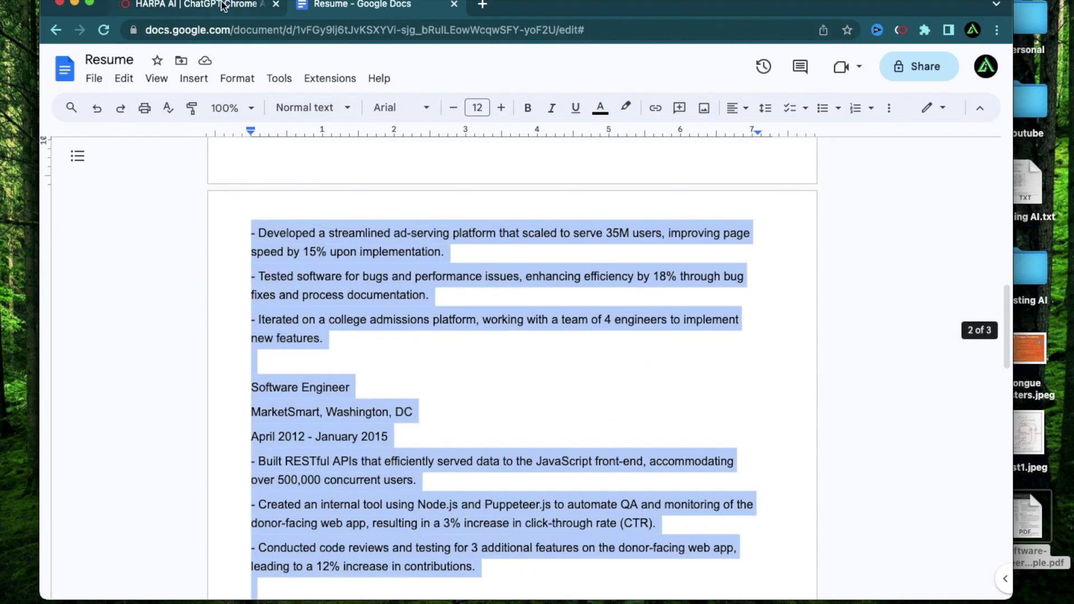
key(super+alt+Left)
key(super+v)
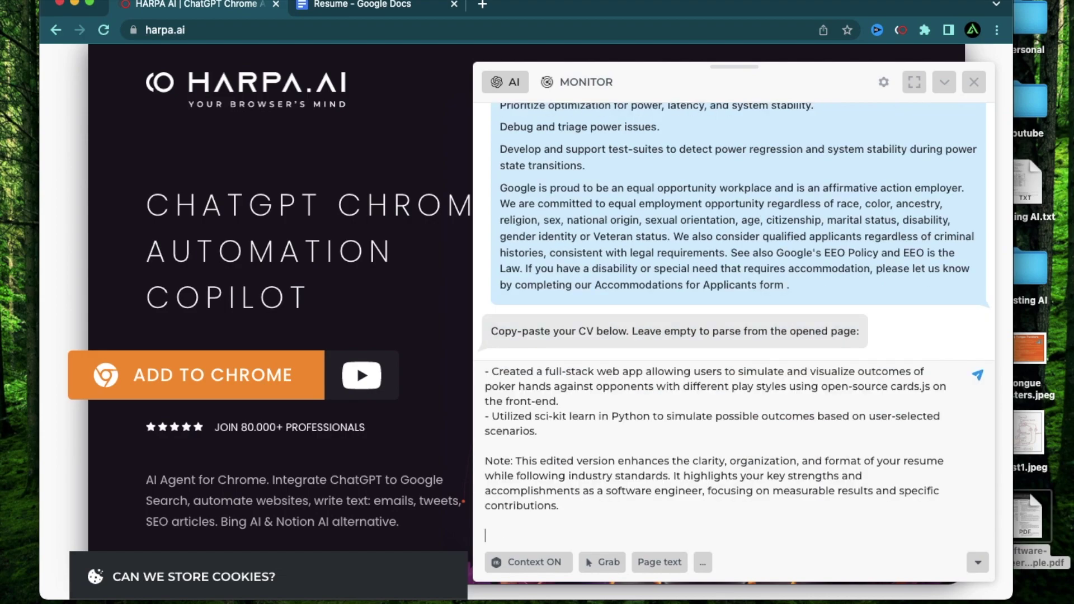
key(Return)
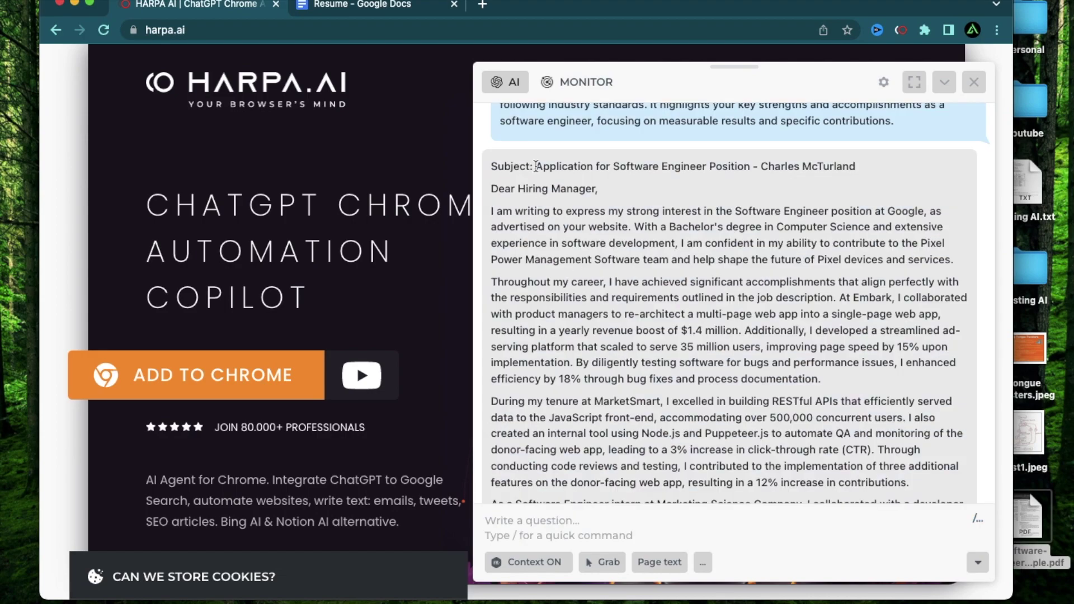
- Review the generated letter's application subject line and Dear Hiring Manager greeting
drag(536, 166, 765, 168)
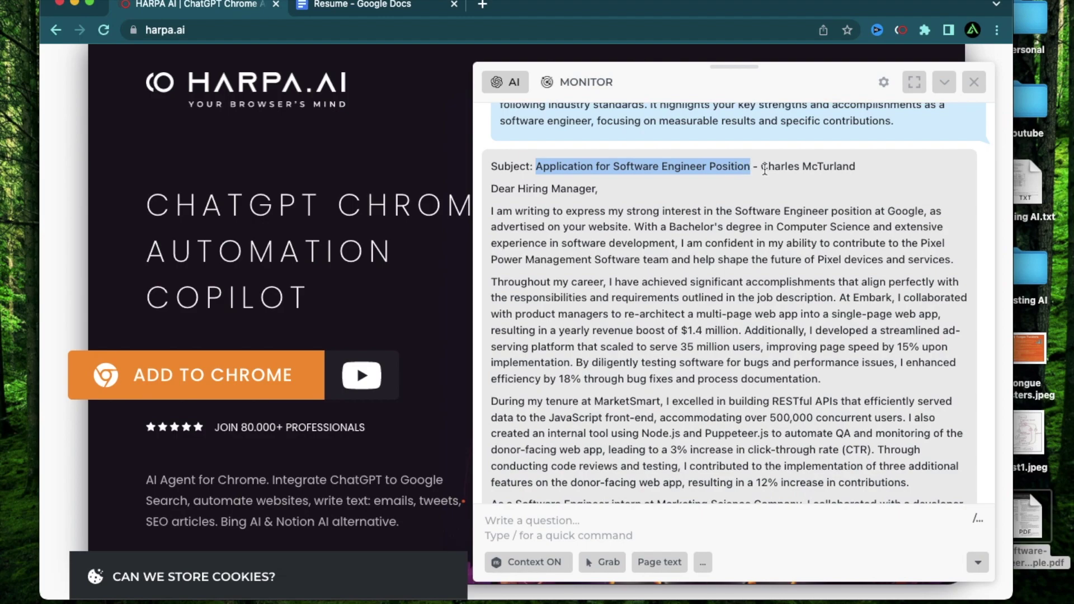
click(550, 238)
scroll(549, 239, down, 1)
drag(492, 171, 592, 171)
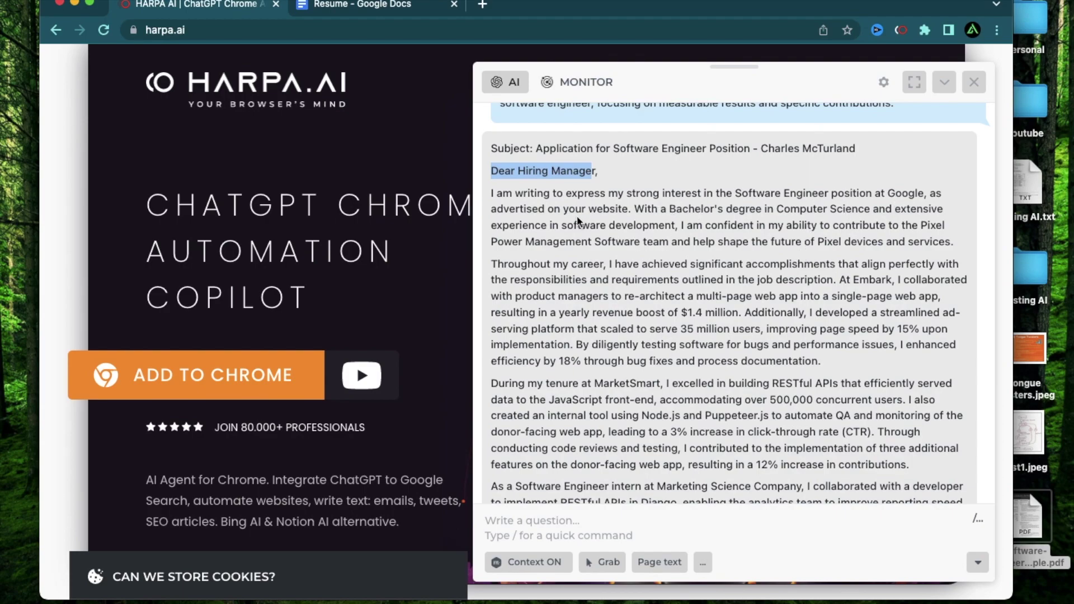
scroll(678, 257, down, 2)
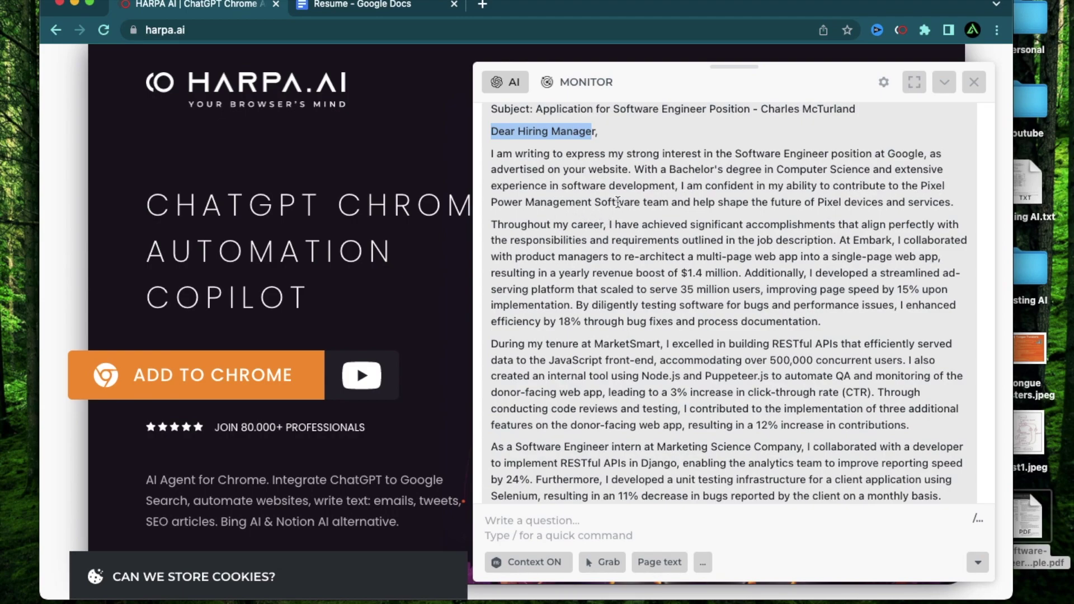
scroll(672, 210, up, 2)
- Check the letter's Pixel Power Management Software team mention against the LinkedIn posting
key(ctrl+Right)
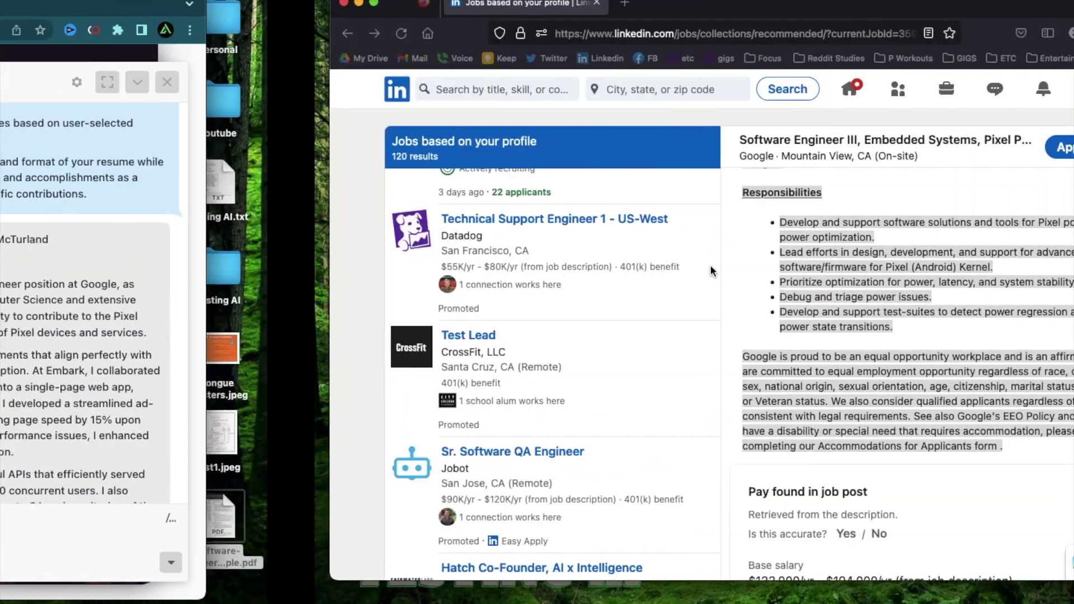
scroll(709, 263, up, 10)
key(ctrl+Left)
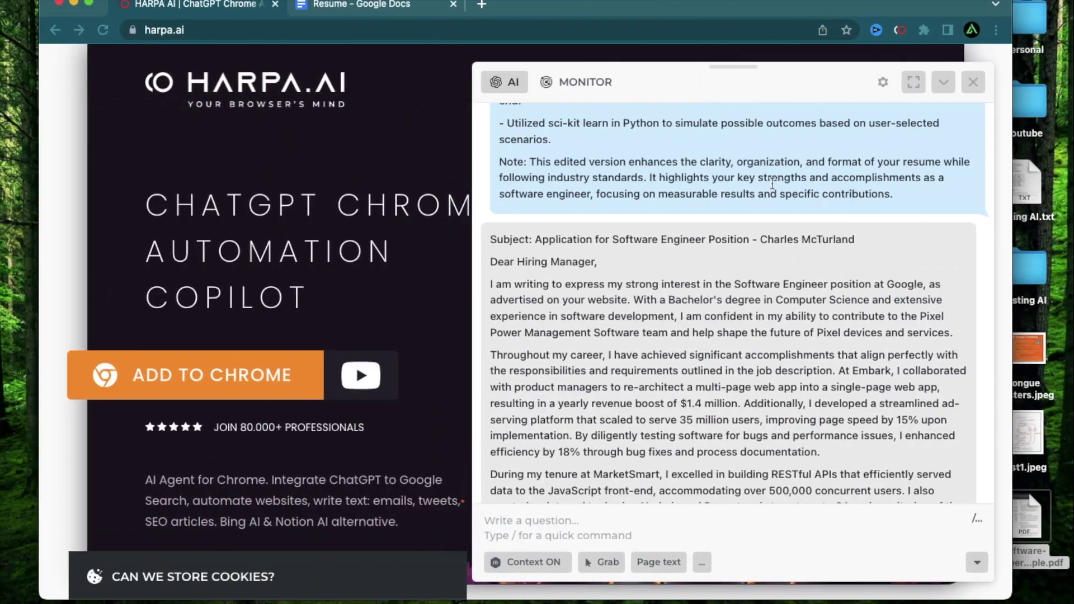
scroll(783, 304, down, 4)
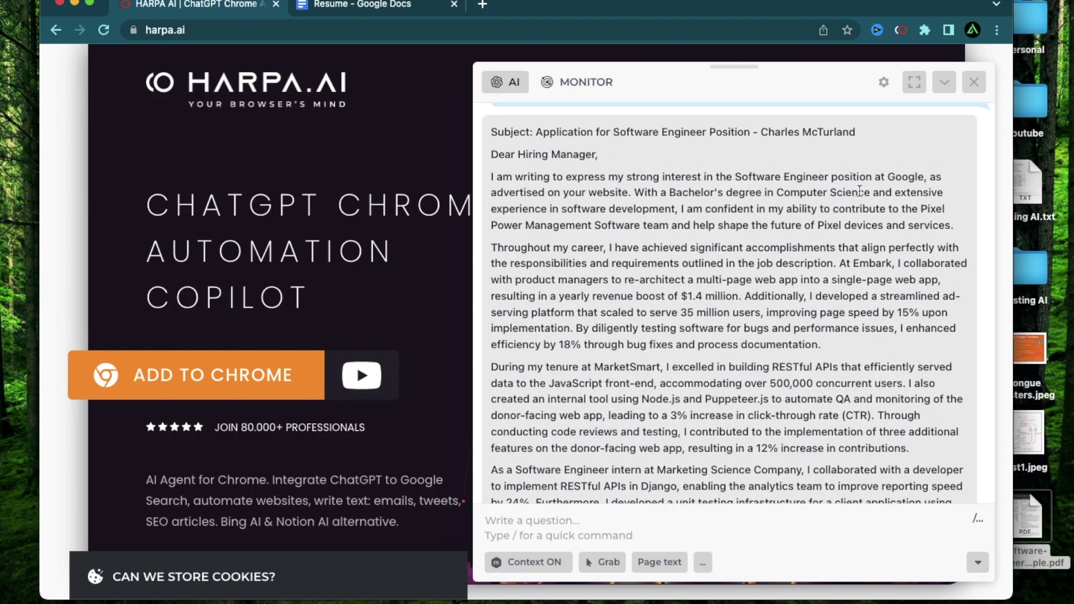
drag(920, 207, 671, 225)
click(846, 272)
scroll(846, 272, up, 1)
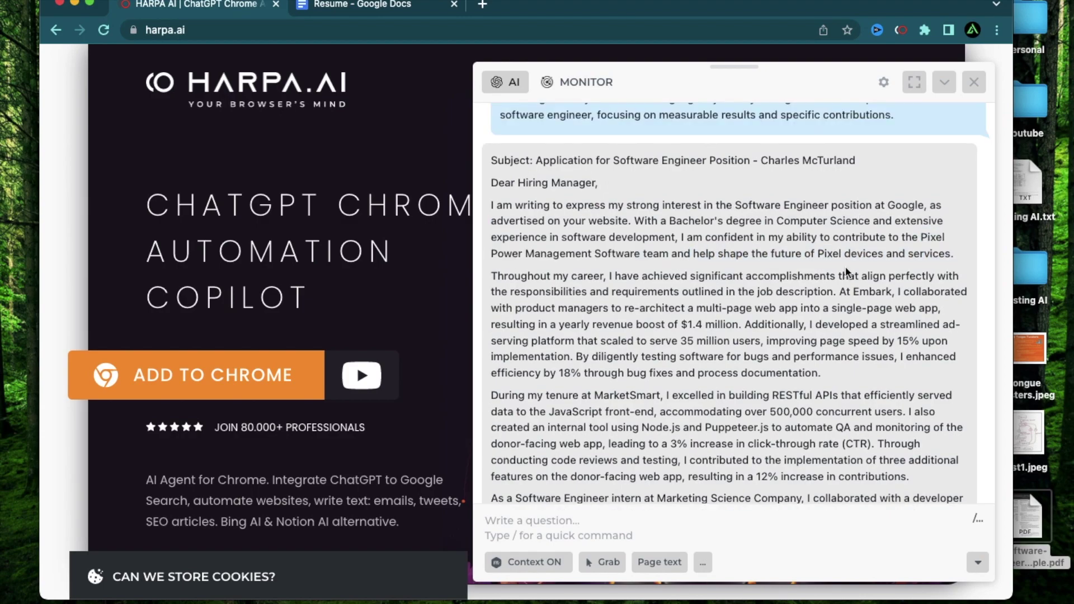
scroll(846, 272, down, 2)
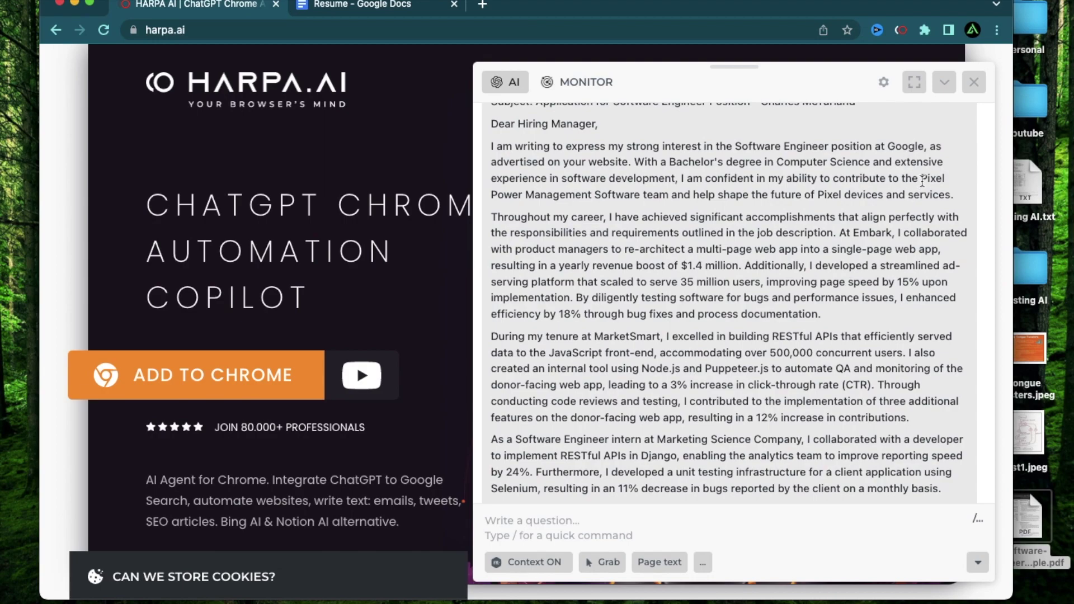
drag(922, 180, 671, 195)
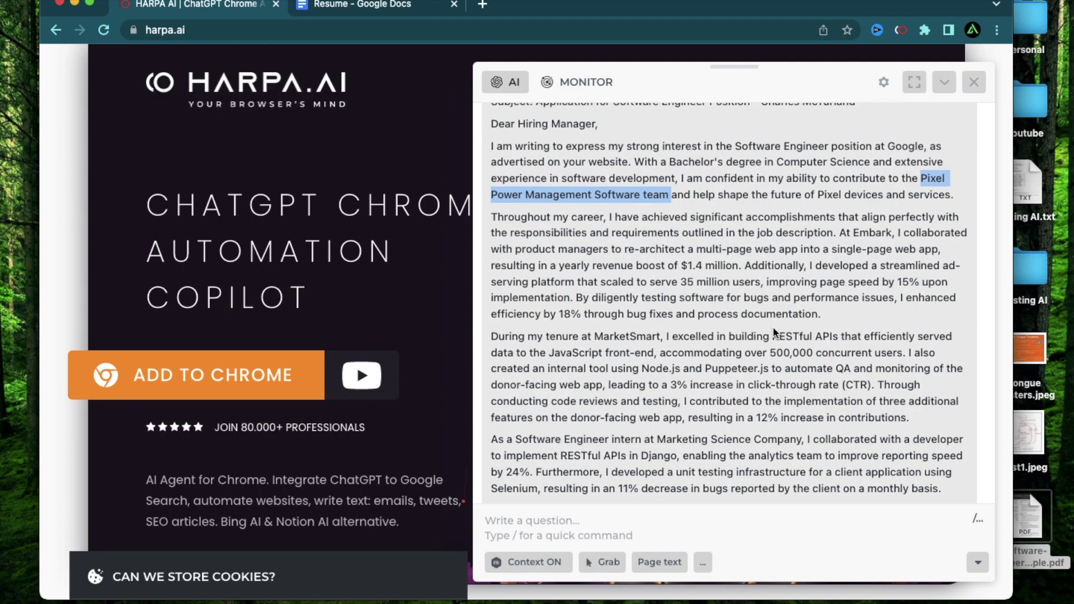
scroll(757, 271, down, 5)
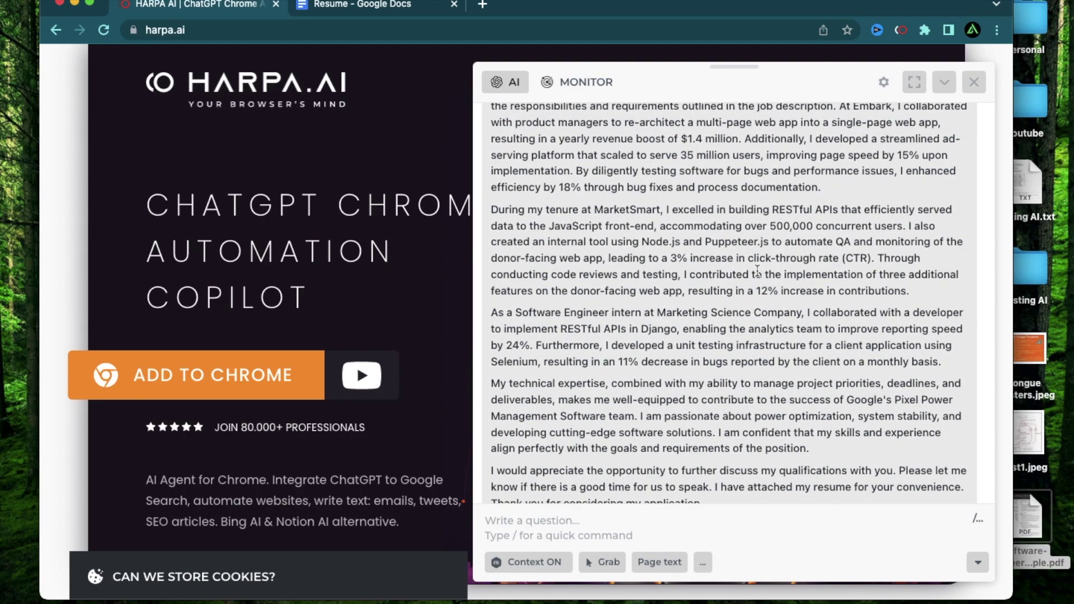
scroll(857, 215, up, 4)
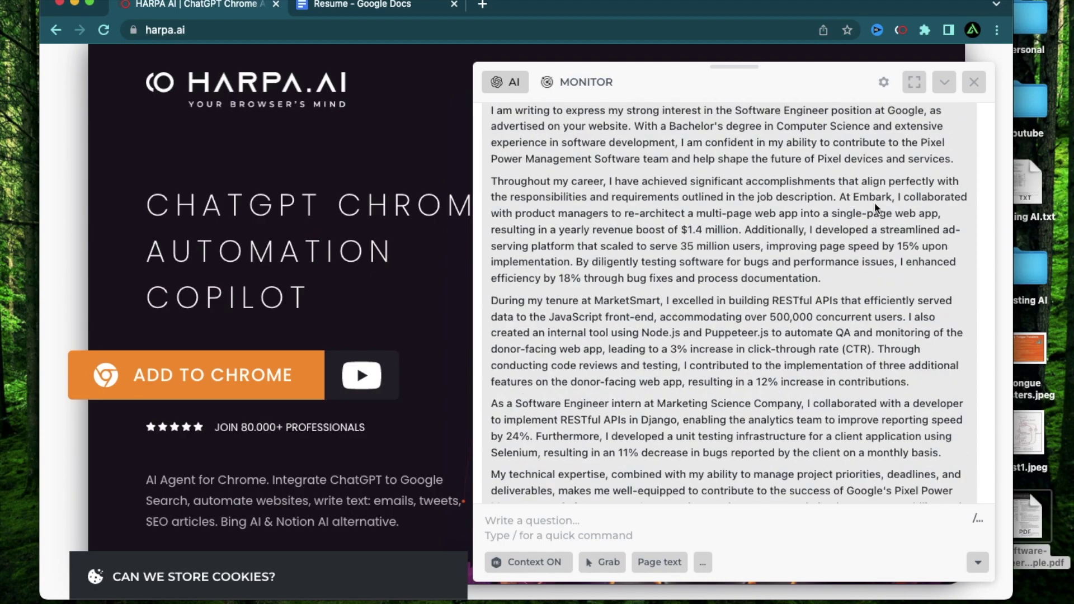
- Check the Embark, MarketSmart and Marketing Science Company mentions, then copy the letter
drag(851, 195, 893, 197)
drag(595, 302, 690, 302)
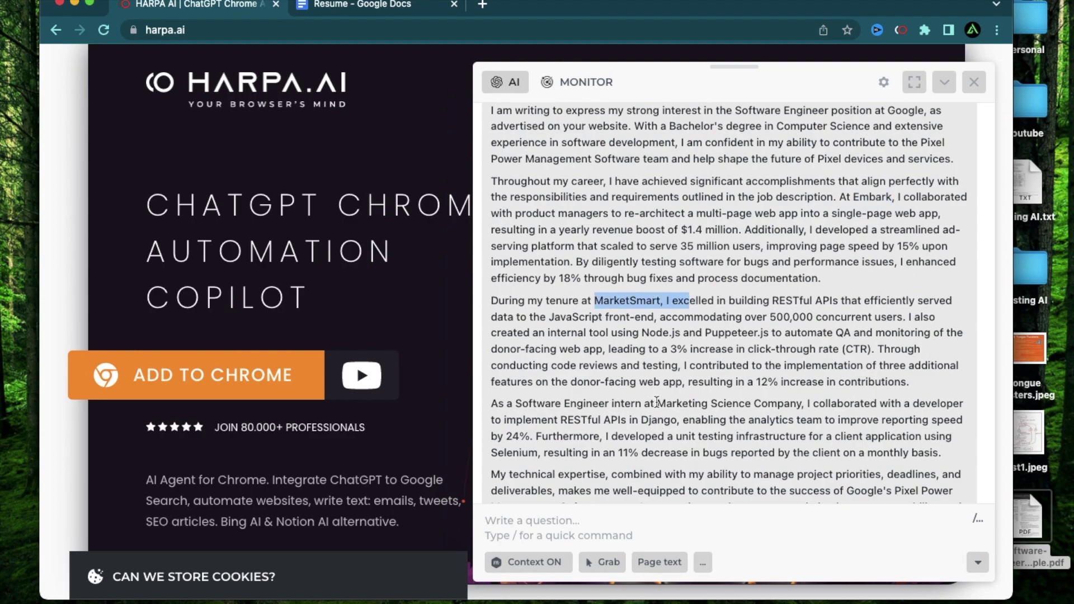
drag(658, 403, 805, 404)
scroll(767, 229, up, 3)
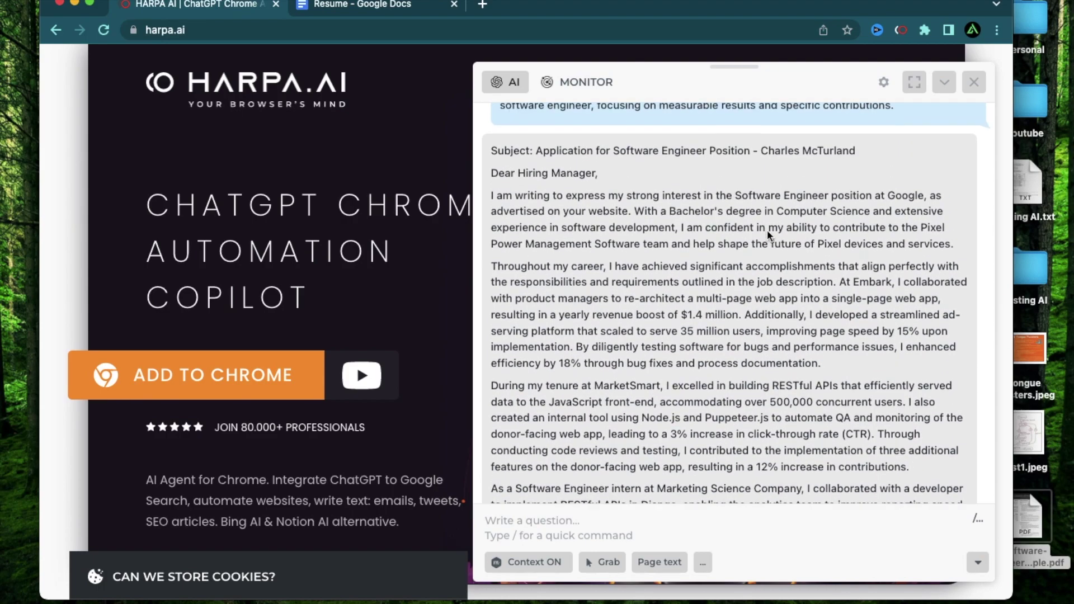
scroll(745, 319, down, 5)
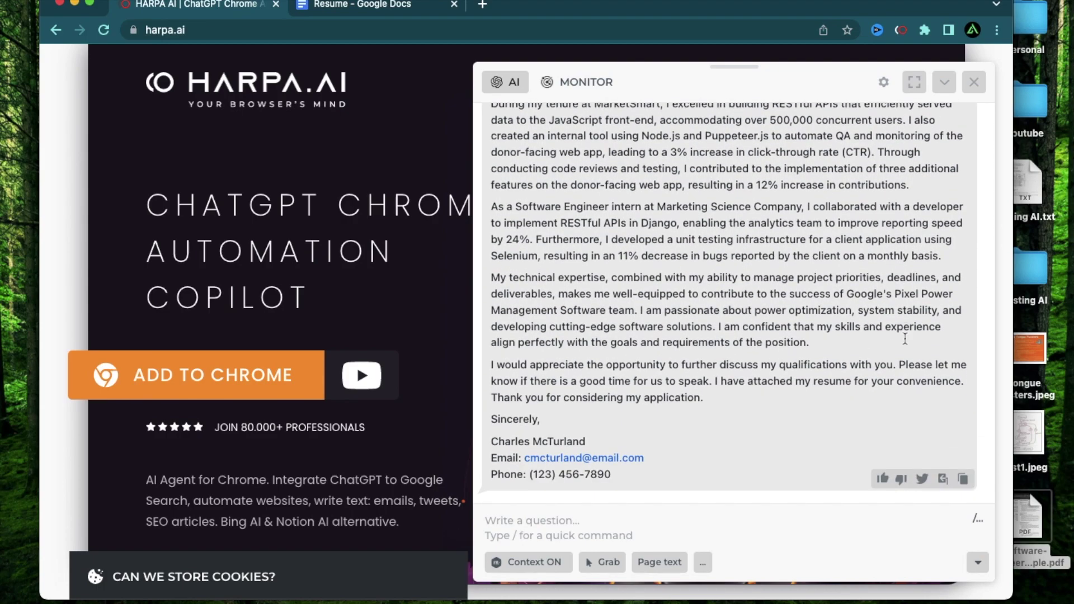
click(963, 479)
- Paste the cover letter below the resume's last line in the Resume document
click(347, 4)
key(BackSpace)
key(ctrl+v)
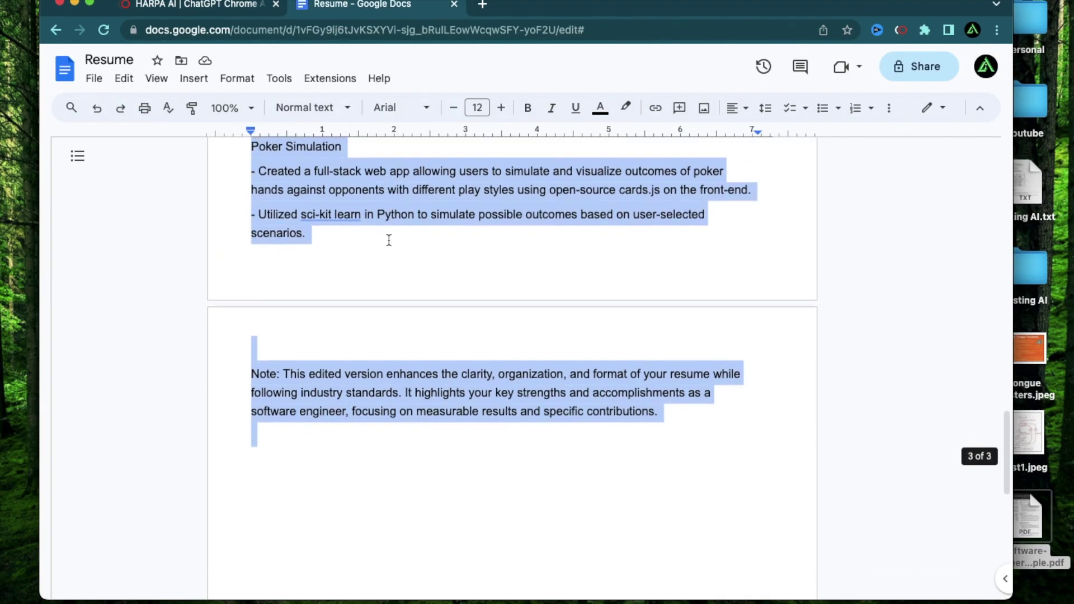
key(ctrl+v)
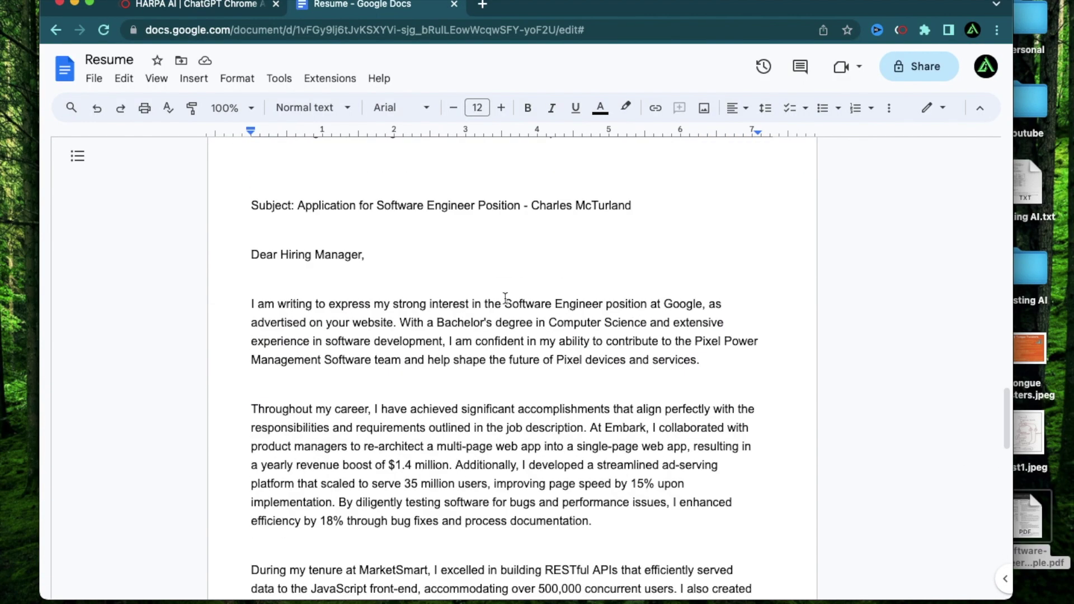
scroll(385, 356, down, 1)
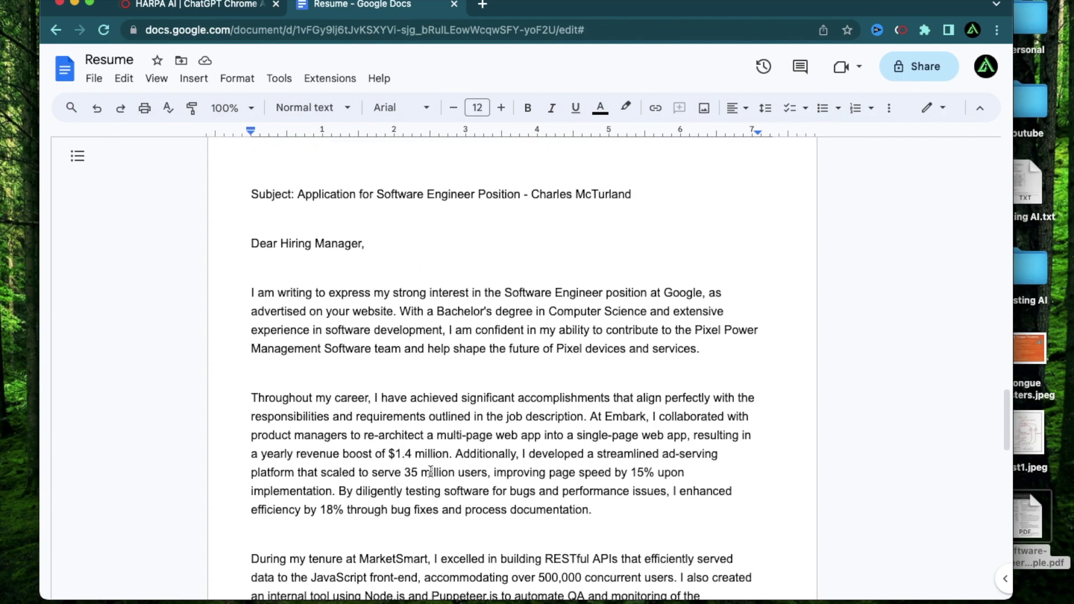
scroll(431, 471, down, 3)
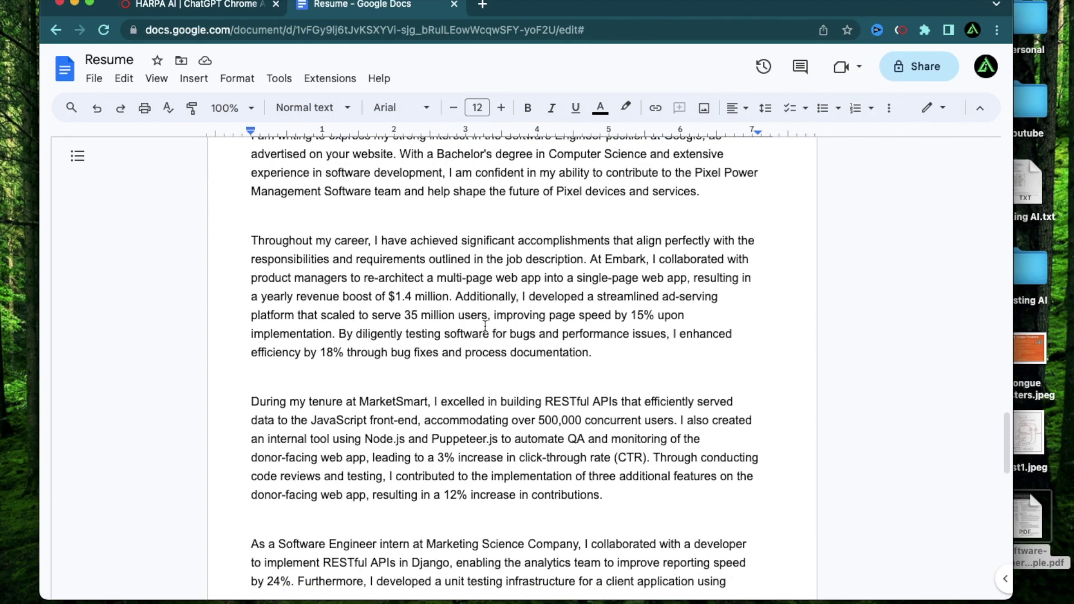
scroll(485, 326, down, 10)
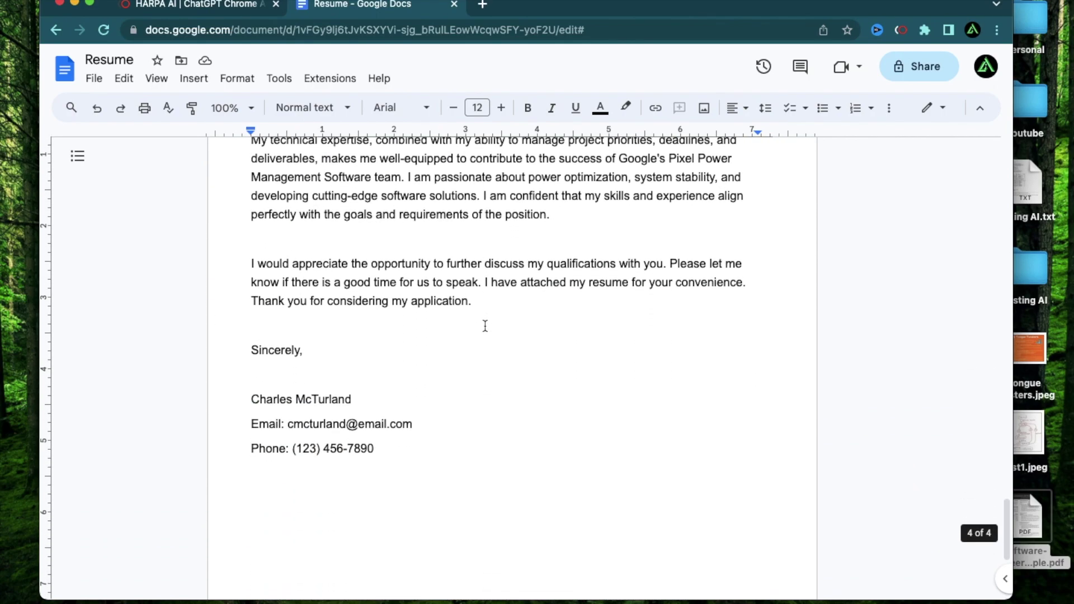
scroll(485, 325, up, 15)
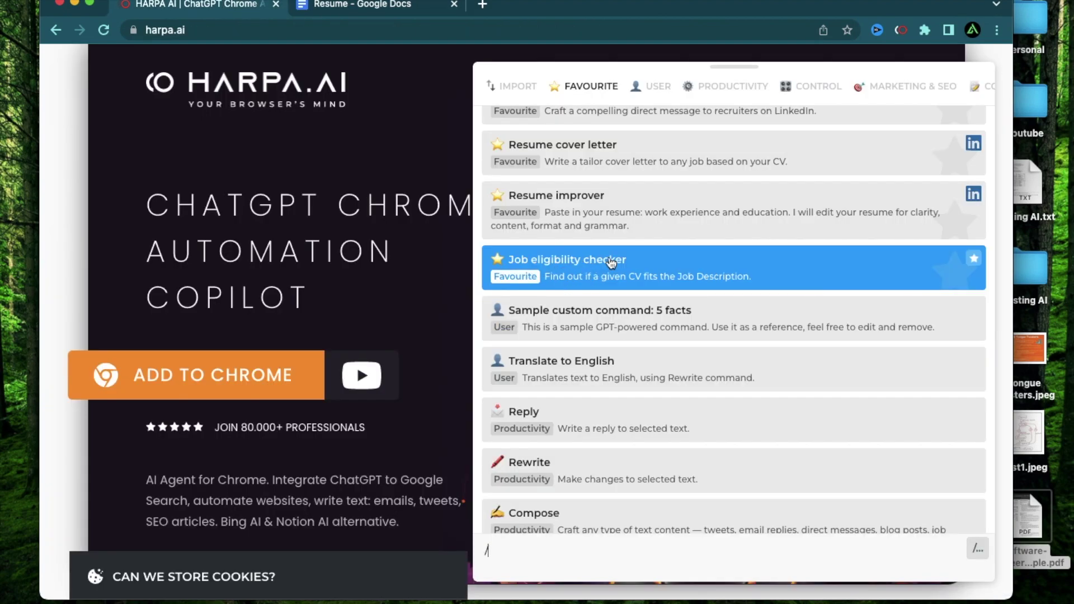
- Scroll the favourite commands and start the Job eligibility checker
scroll(654, 282, down, 1)
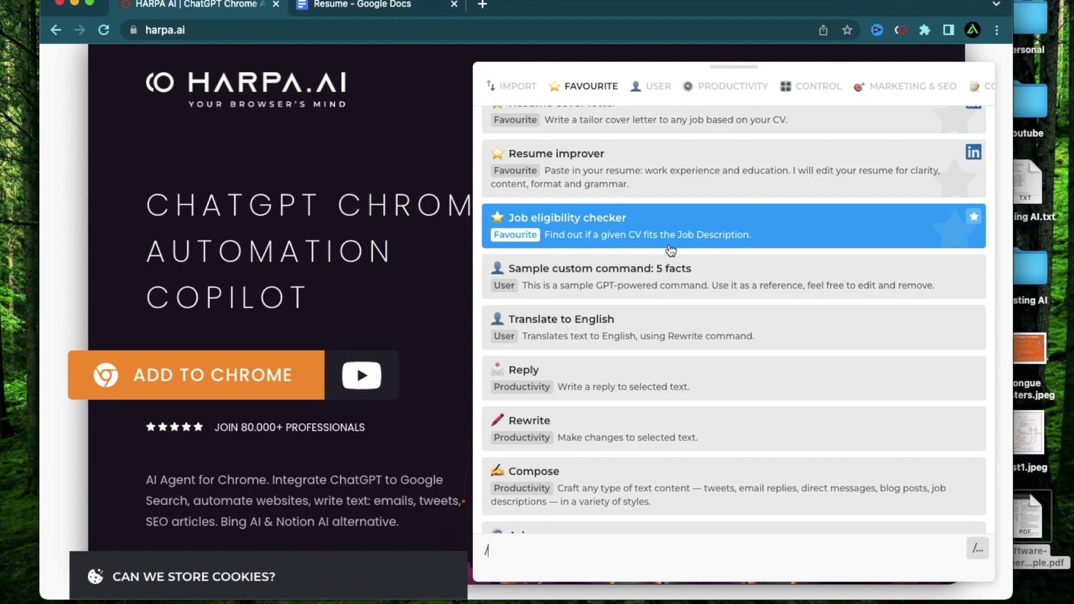
scroll(670, 250, up, 1)
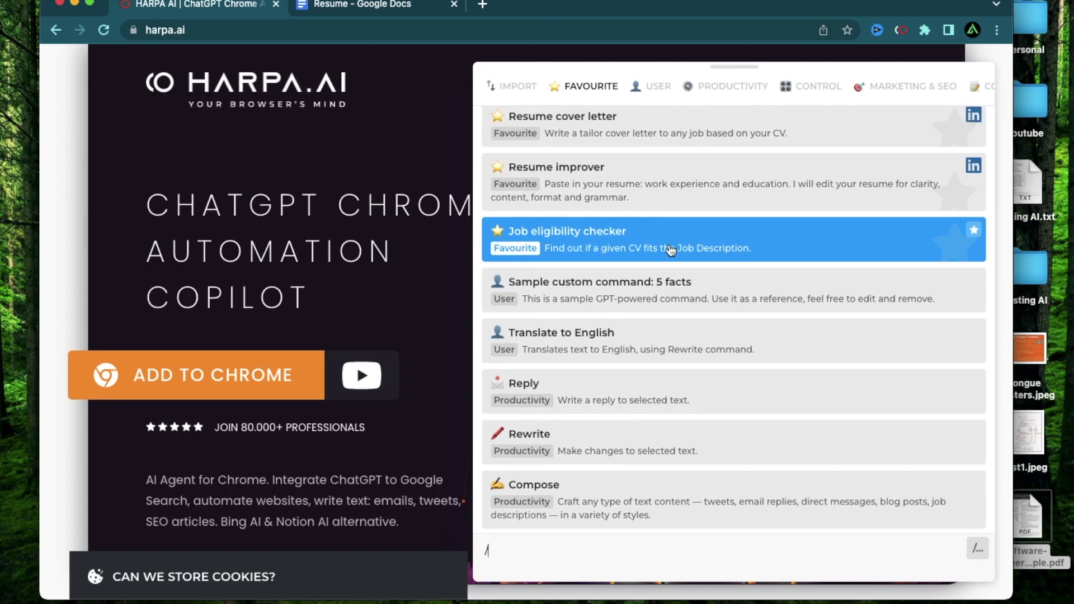
scroll(671, 250, up, 1)
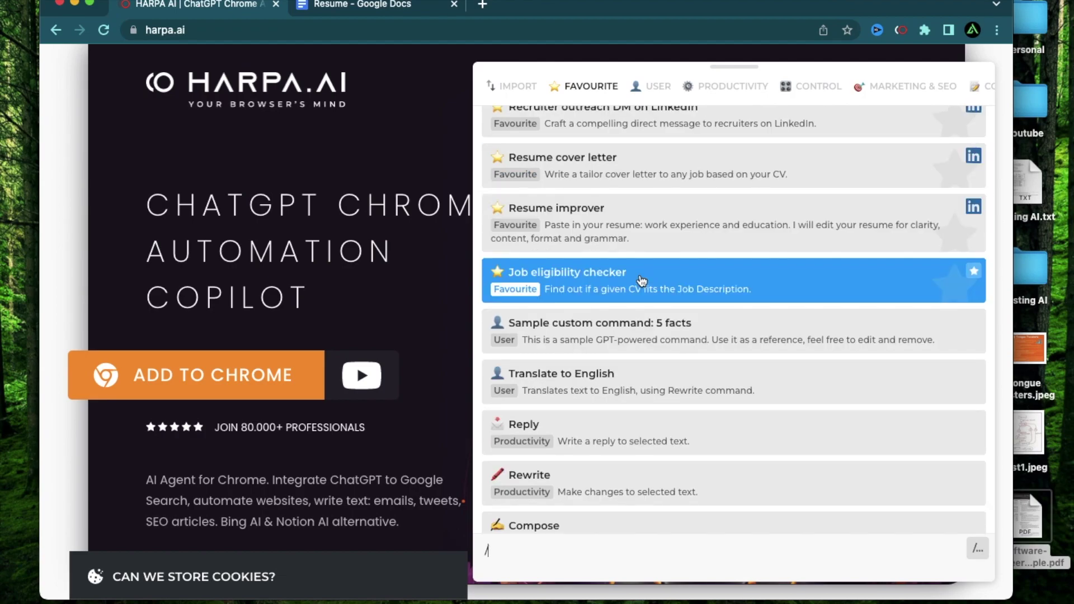
click(607, 280)
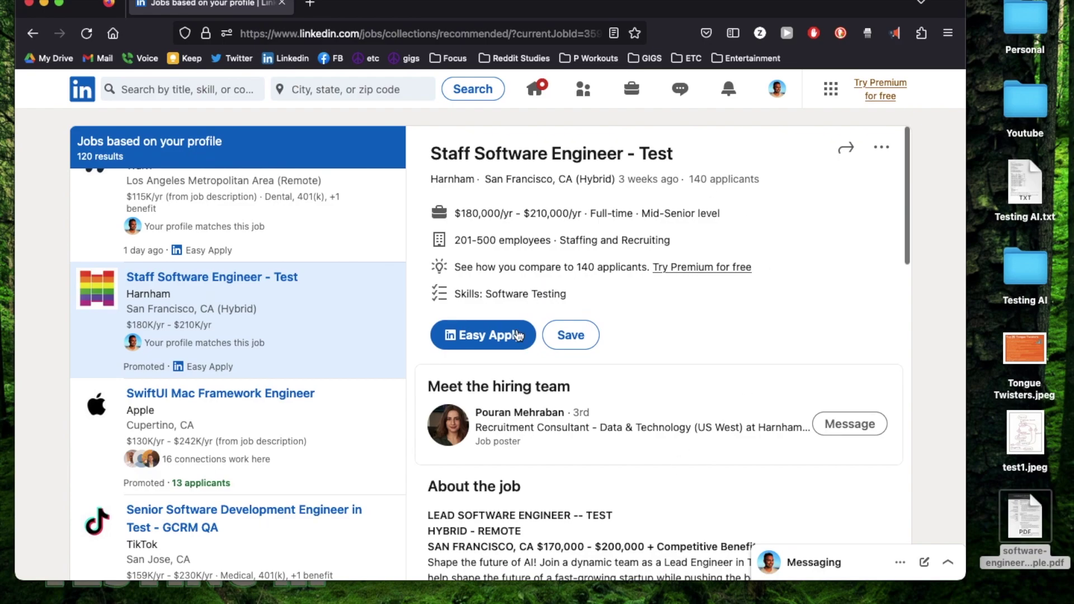
- Select the About the job description text of the LinkedIn posting for copying into HARPA
scroll(656, 378, down, 5)
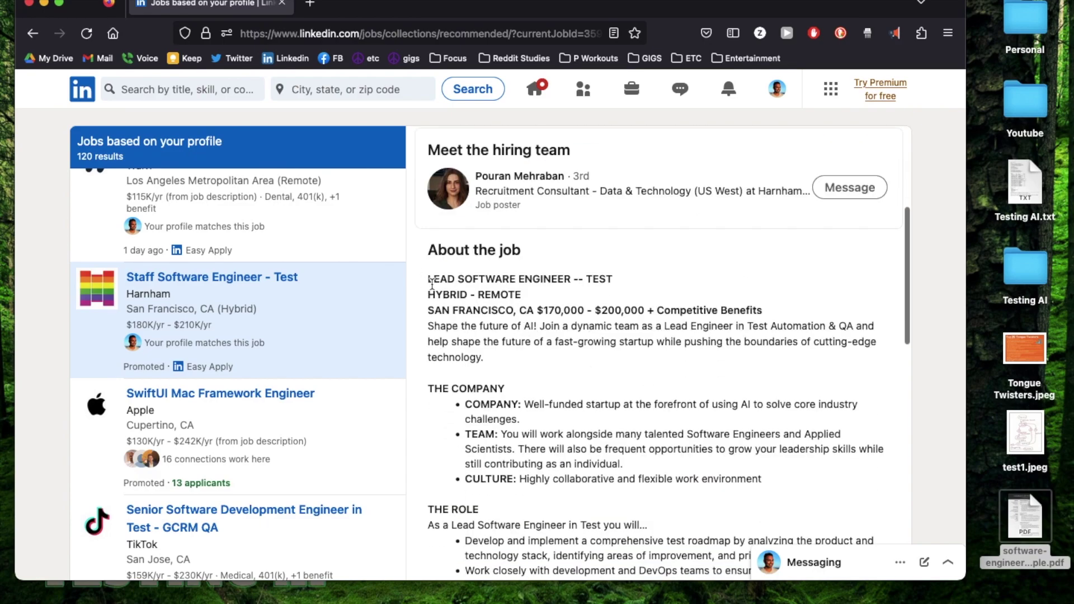
drag(434, 279, 575, 283)
click(581, 303)
scroll(546, 358, down, 1)
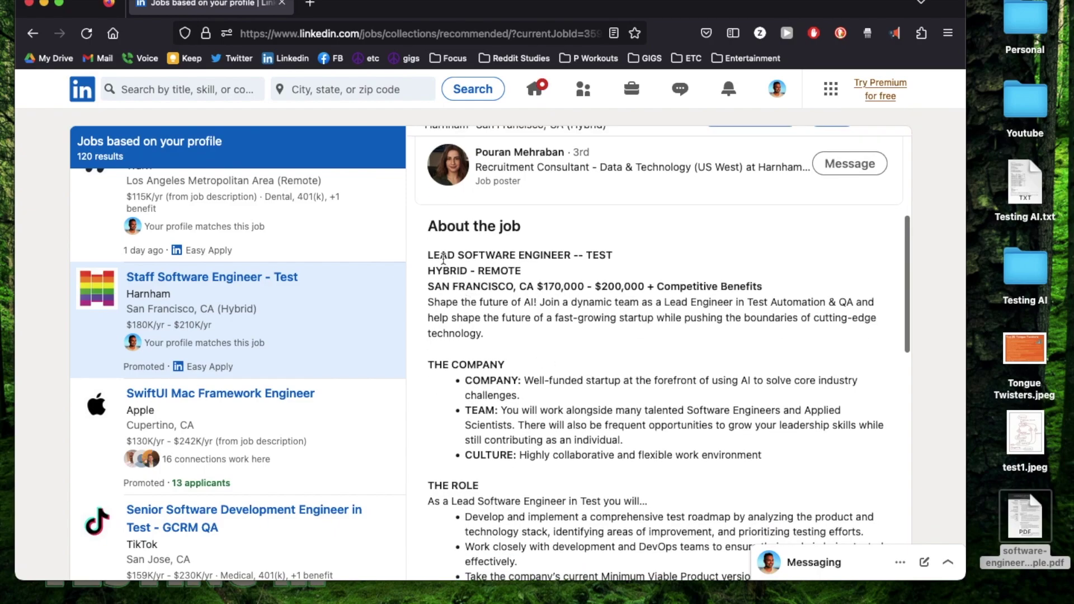
scroll(522, 511, up, 3)
drag(428, 395, 652, 167)
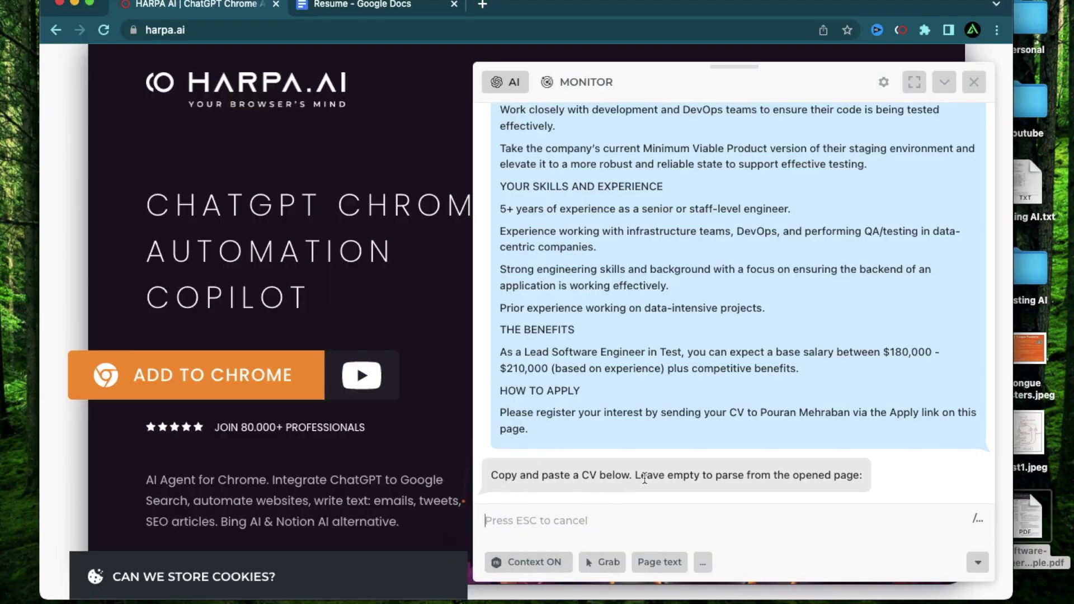
- Select the Resume document's text down through WORK EXPERIENCE to use as the CV
click(385, 8)
scroll(408, 287, up, 10)
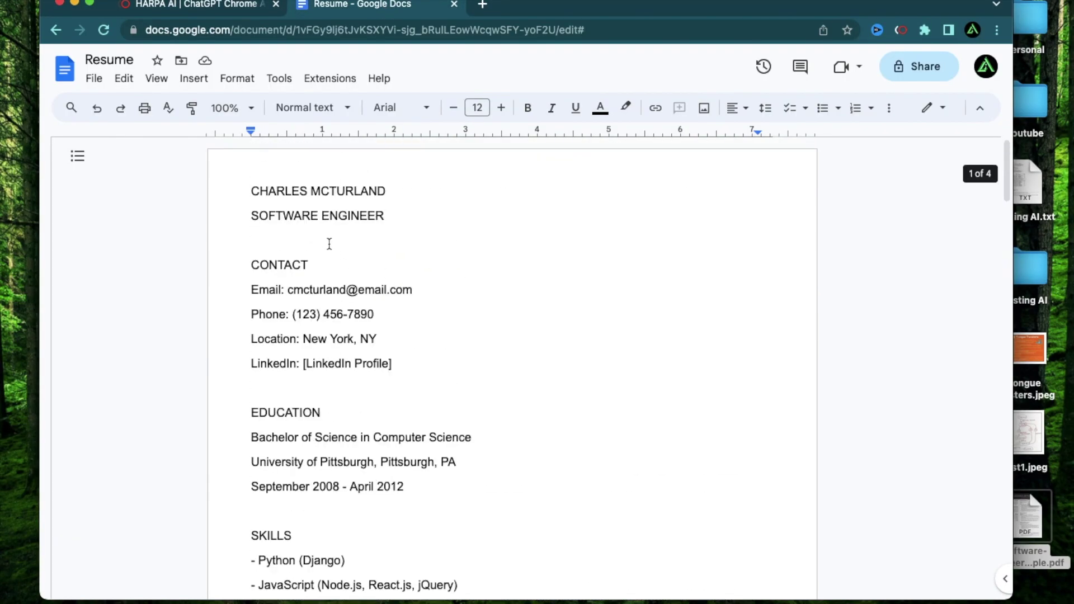
drag(251, 190, 252, 599)
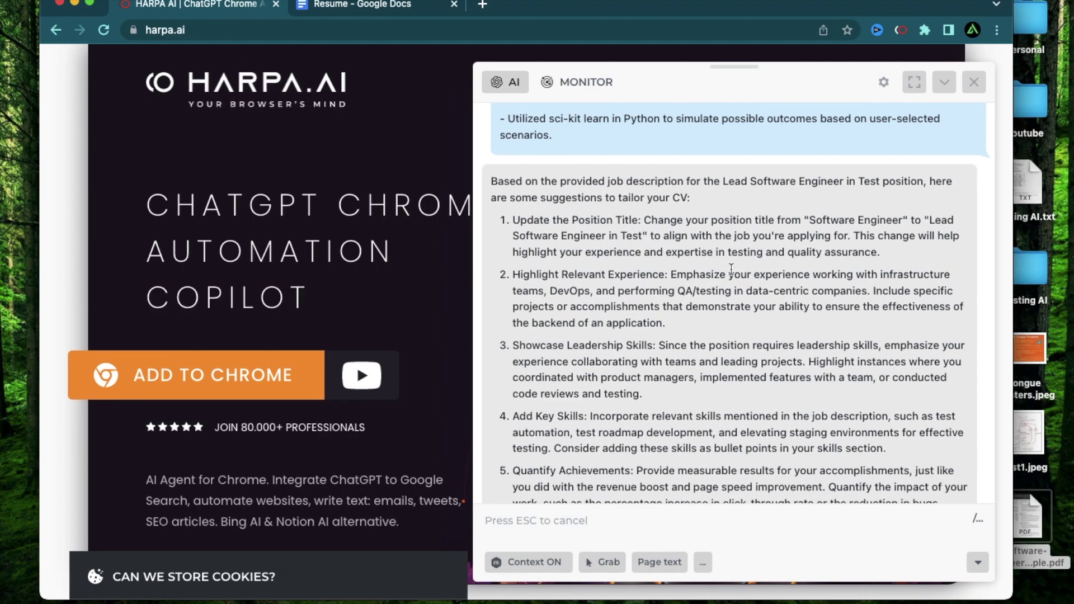
drag(704, 219, 913, 223)
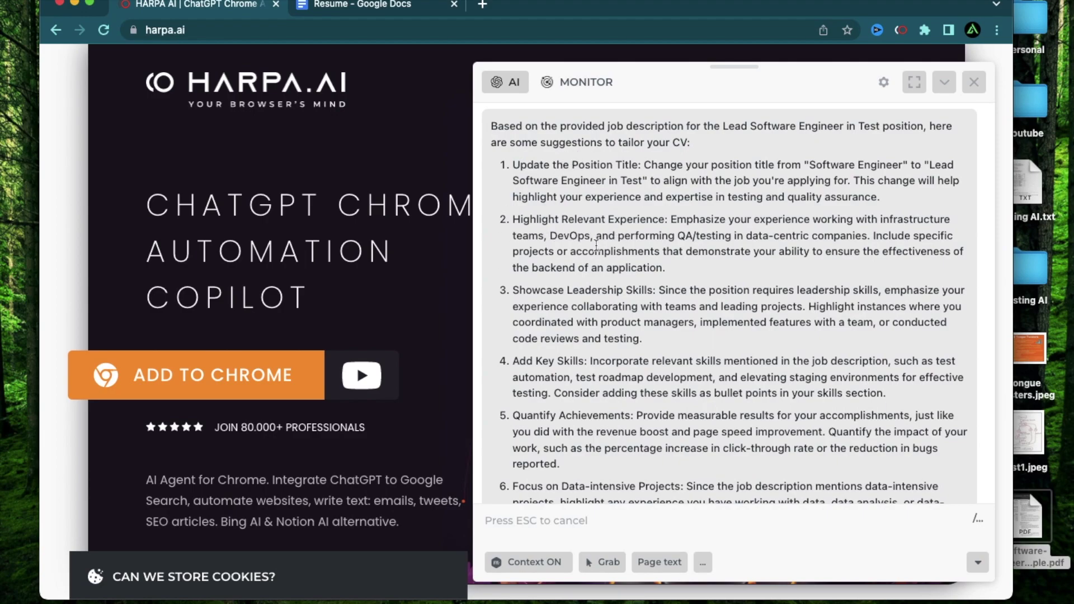
drag(672, 192, 831, 207)
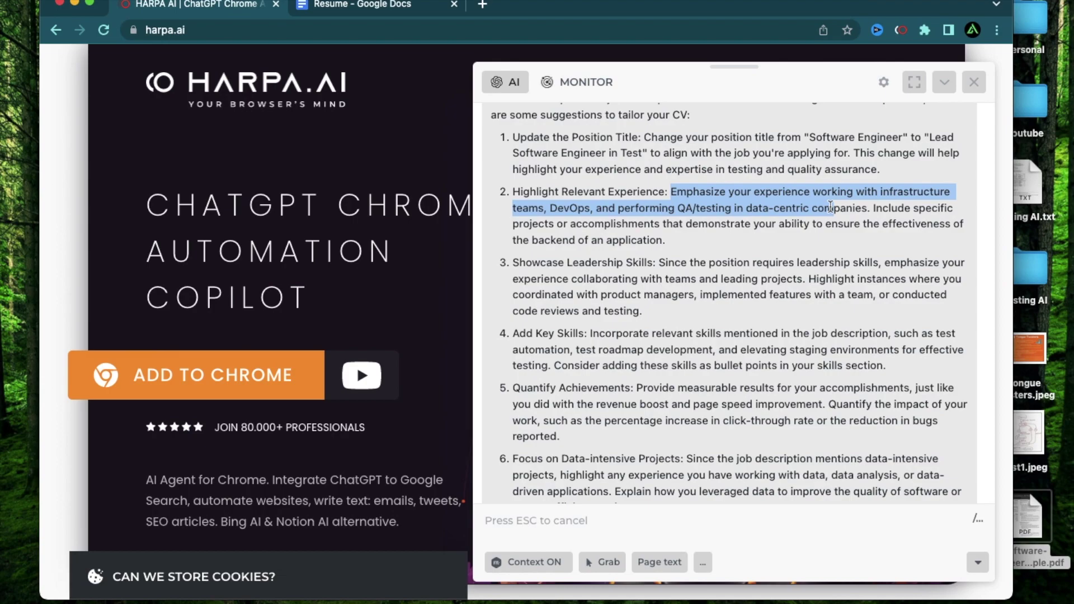
click(568, 216)
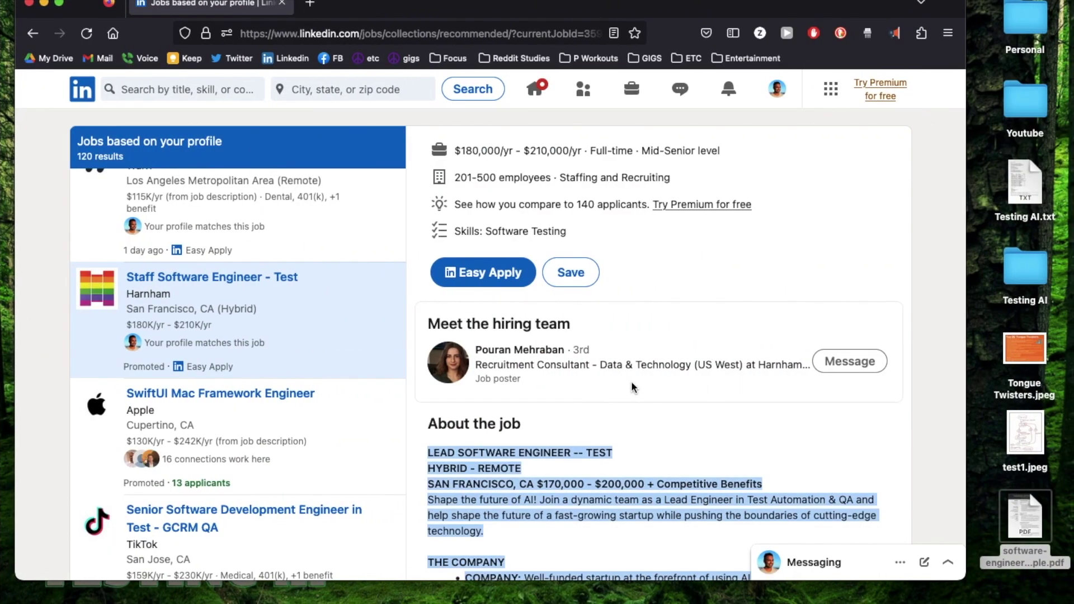
scroll(632, 388, down, 3)
click(726, 304)
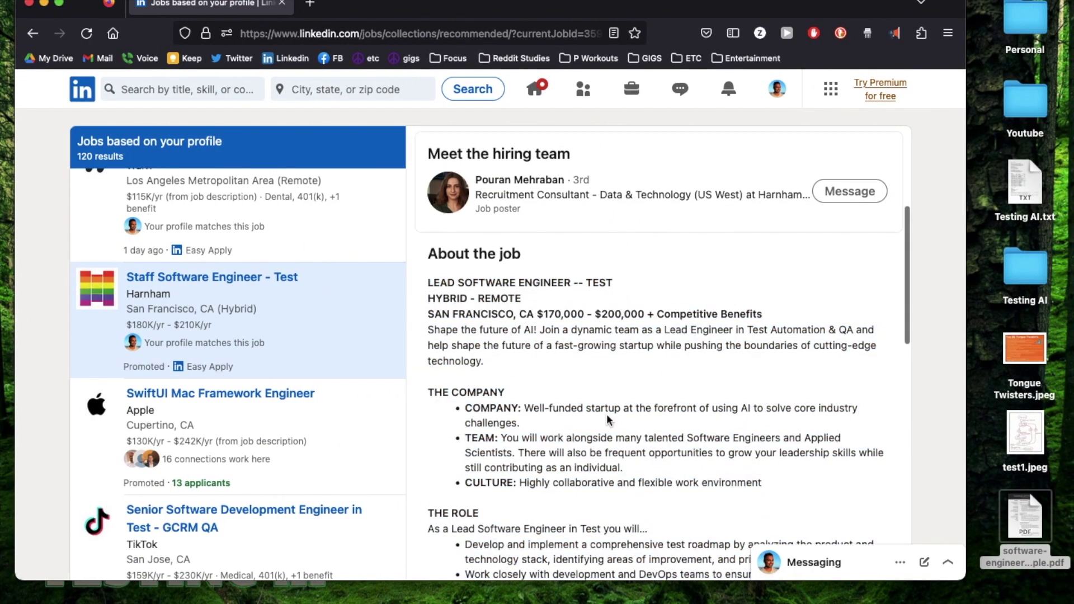
scroll(608, 419, down, 2)
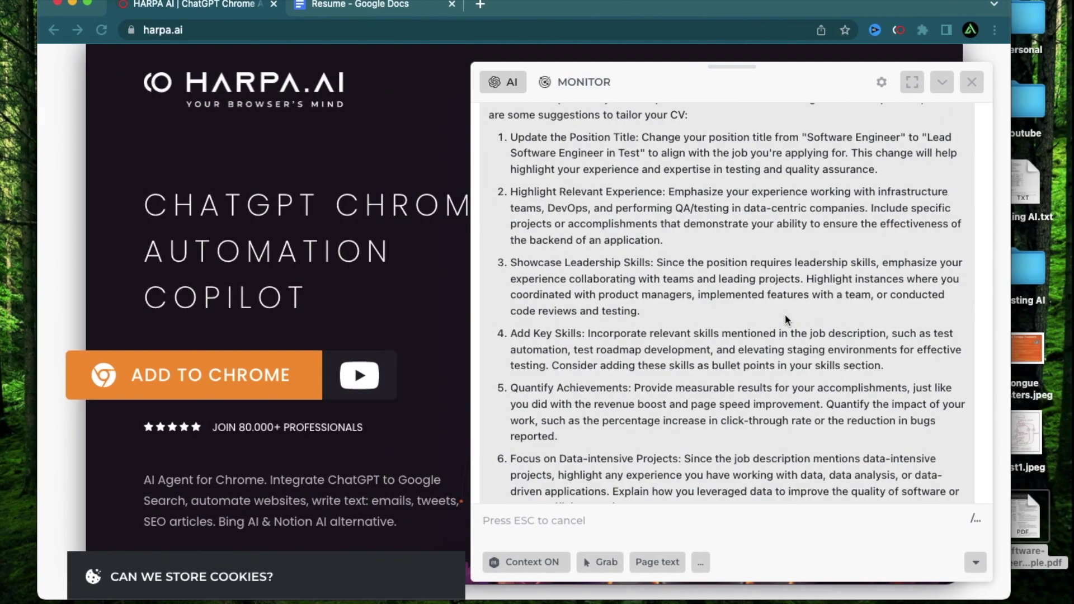
scroll(784, 313, up, 3)
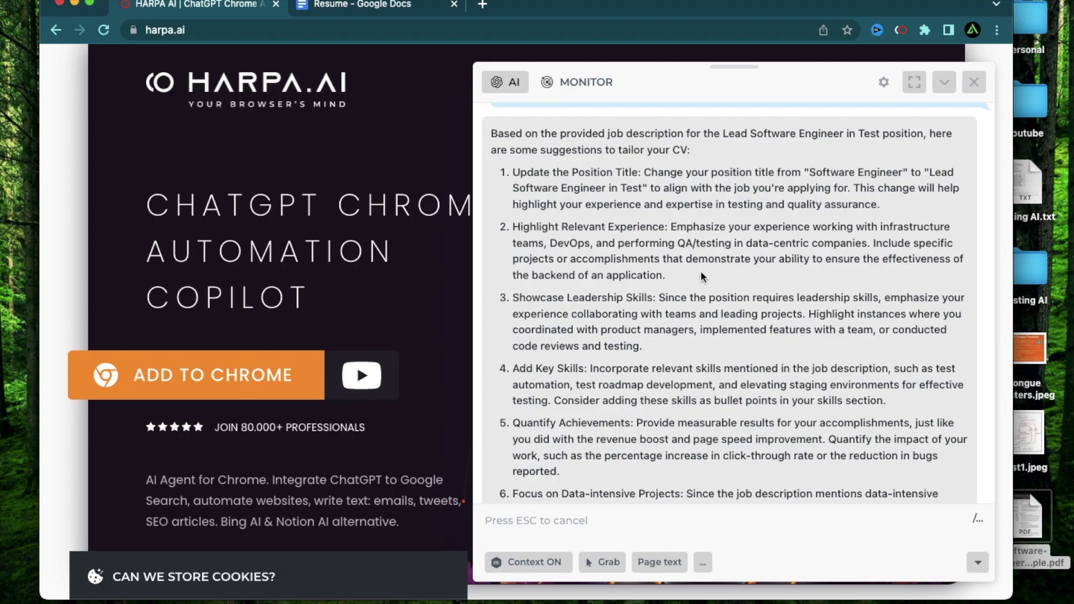
drag(514, 213, 657, 215)
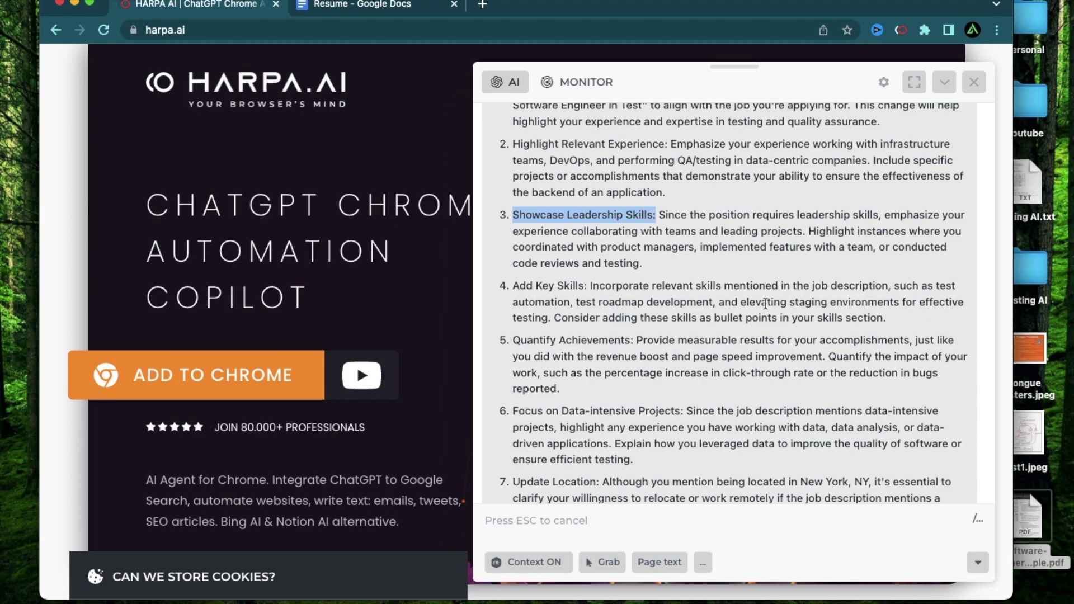
click(700, 252)
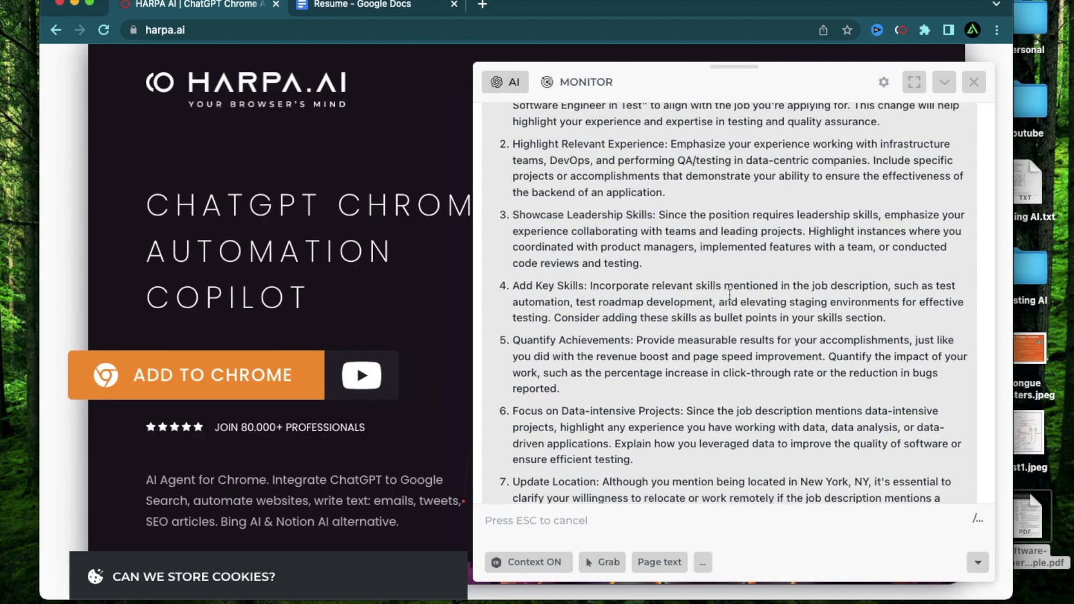
scroll(727, 279, down, 3)
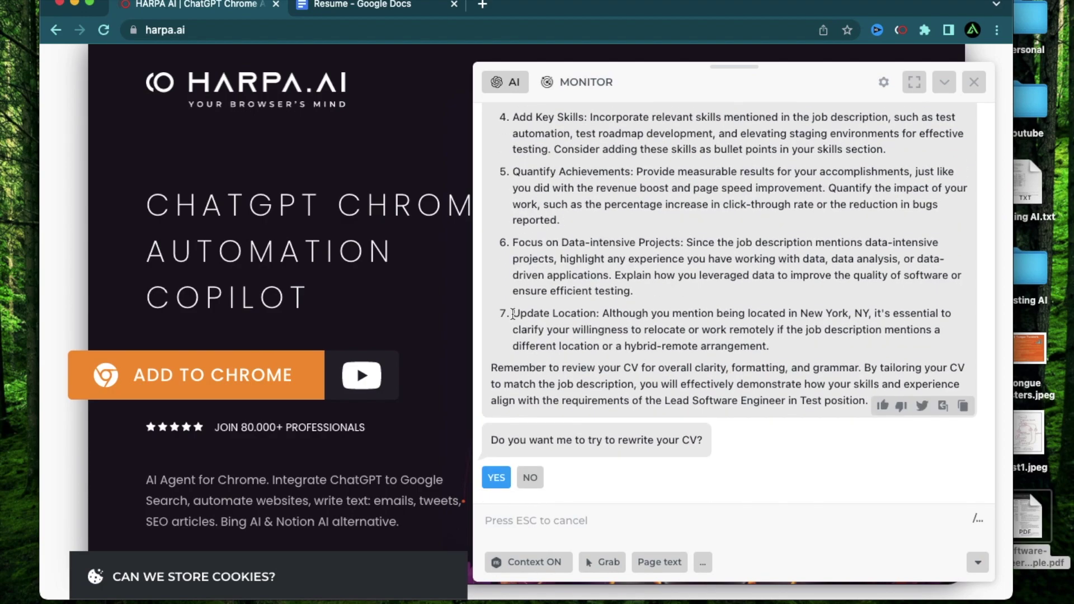
- Compare the resume PDF preview with HARPA's suggestions, including the relocation advice
click(1037, 525)
key(space)
key(space)
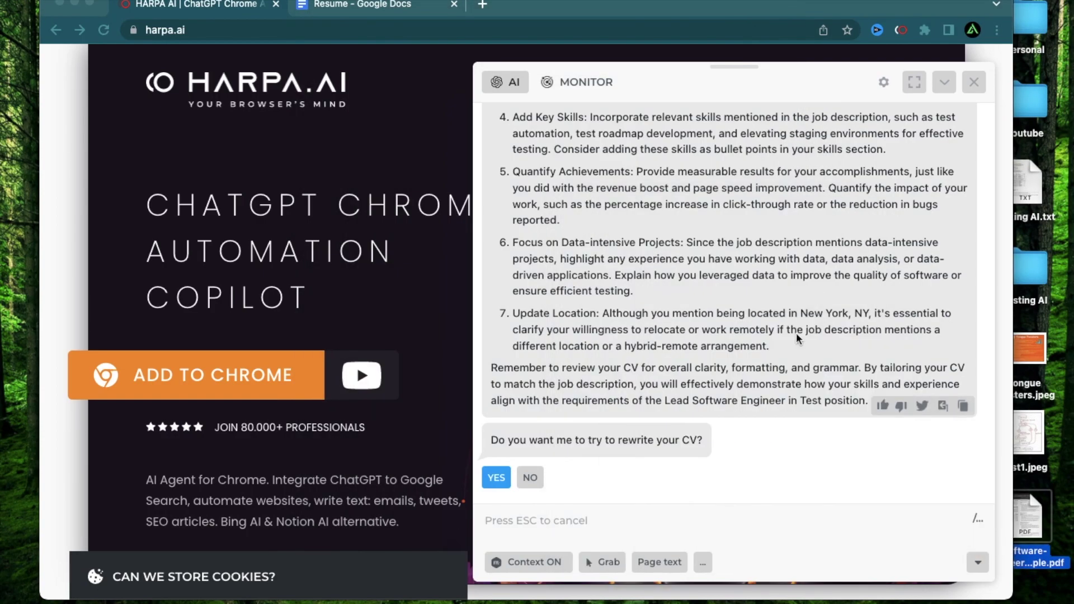
click(799, 313)
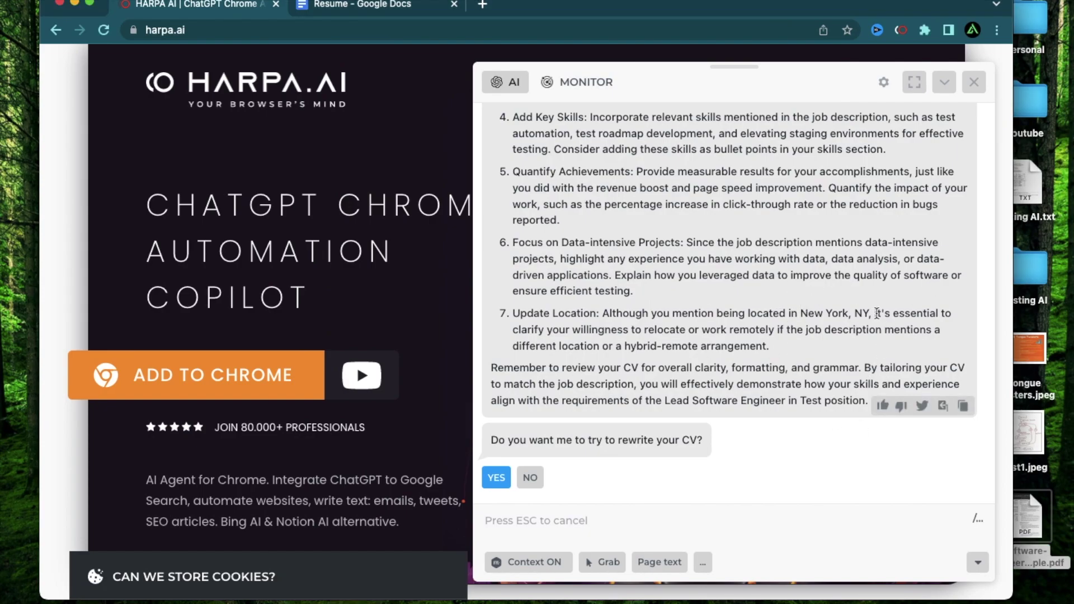
drag(876, 313, 884, 347)
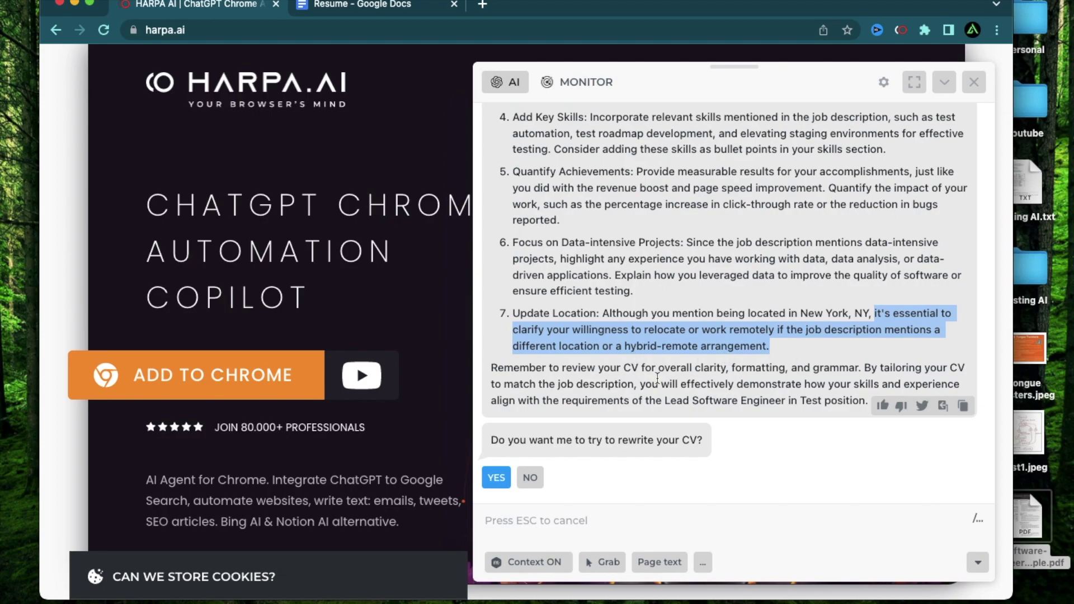
click(690, 346)
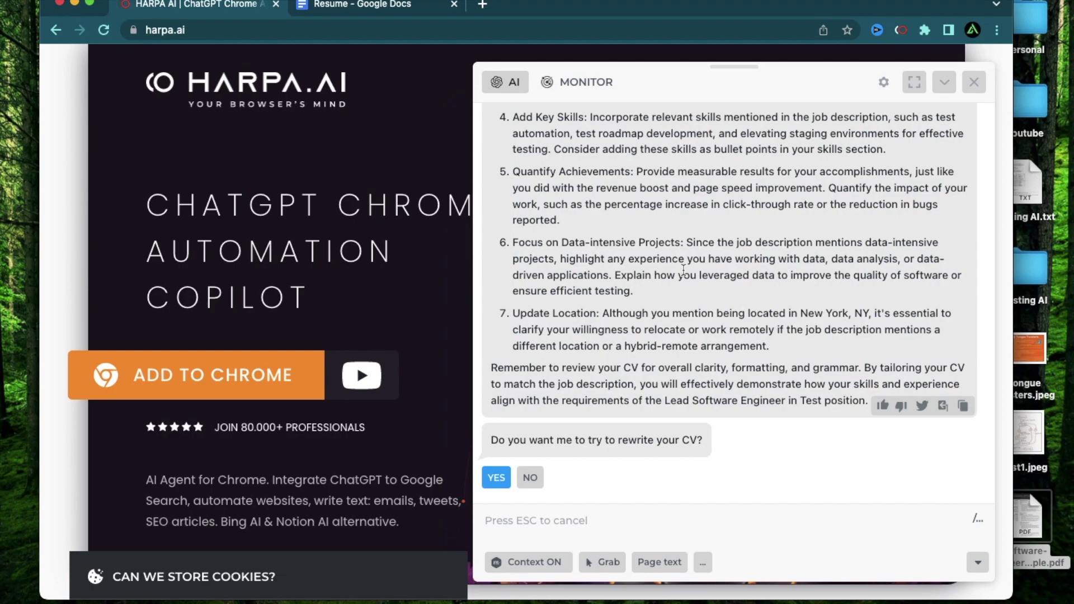
scroll(620, 367, up, 15)
scroll(619, 362, down, 4)
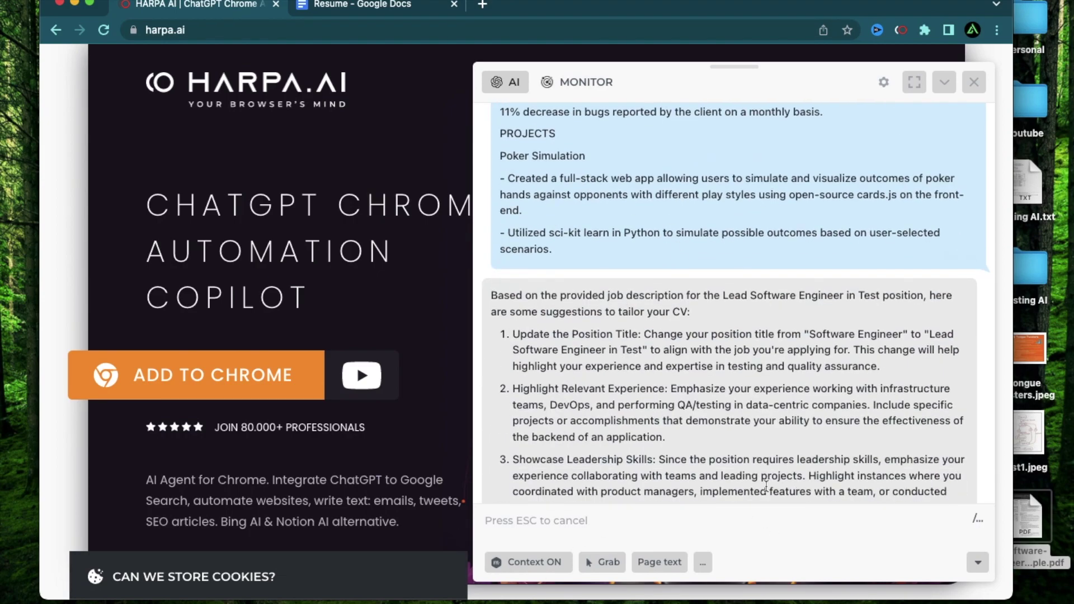
scroll(766, 487, down, 8)
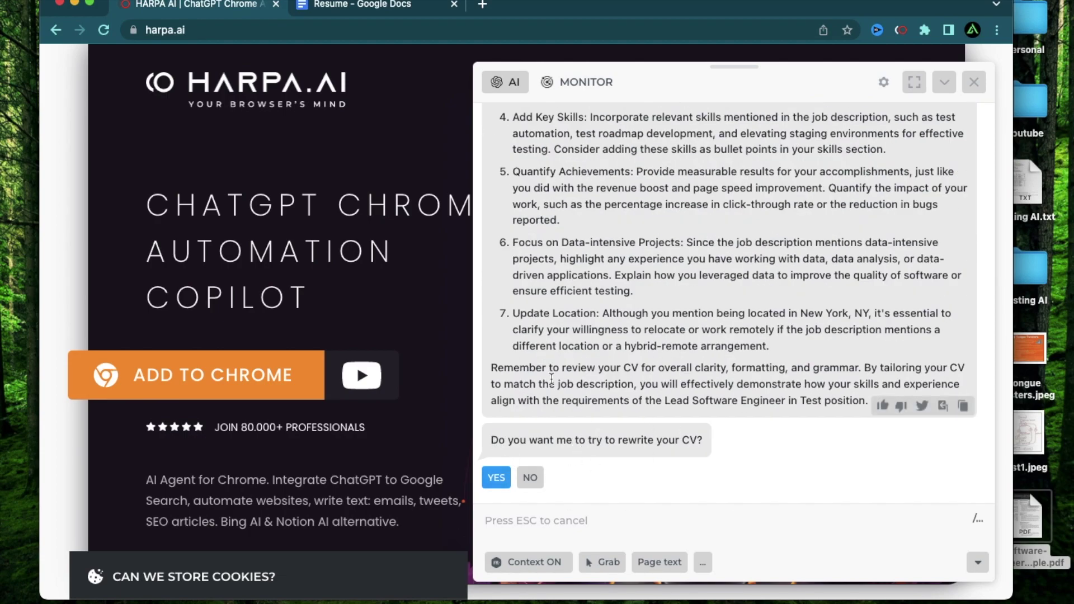
- Accept HARPA's CV rewrite offer and review the new objective and Test Automation skill
click(497, 481)
scroll(717, 417, up, 10)
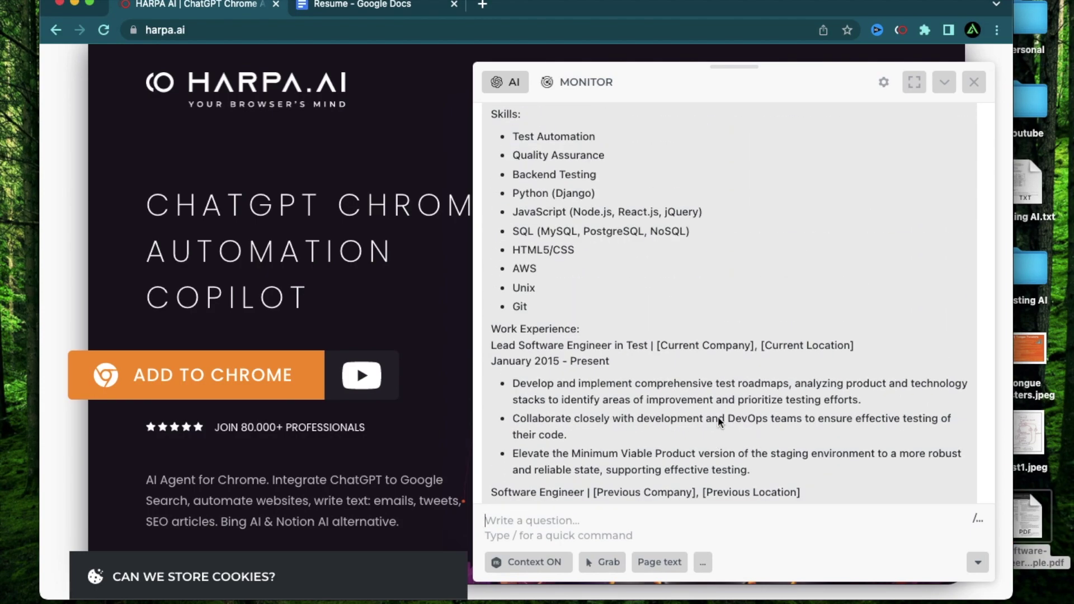
scroll(718, 335, up, 5)
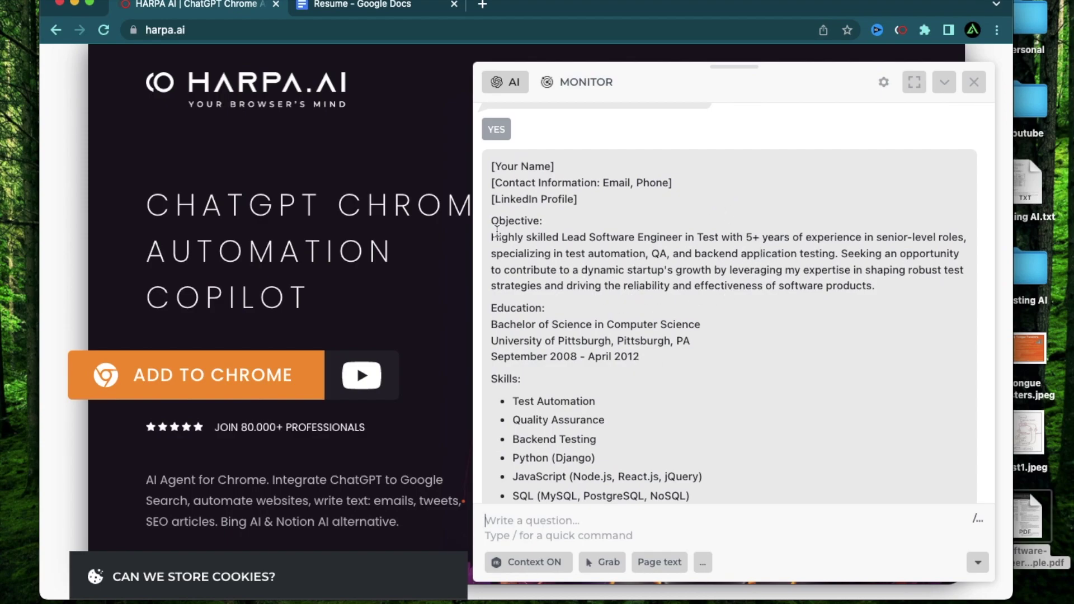
scroll(556, 299, up, 2)
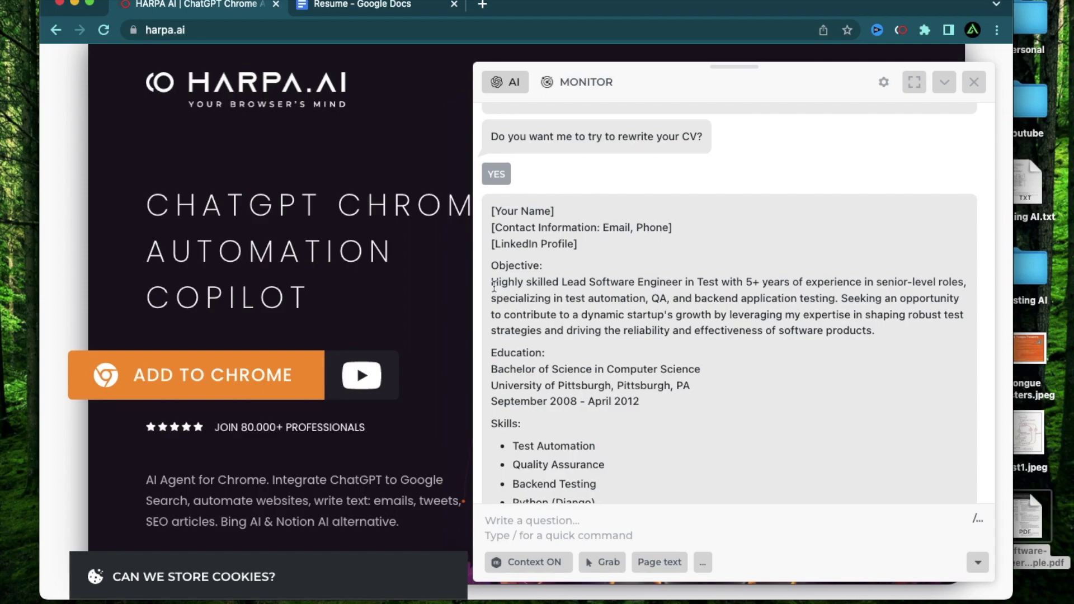
drag(491, 284, 736, 283)
scroll(735, 283, down, 10)
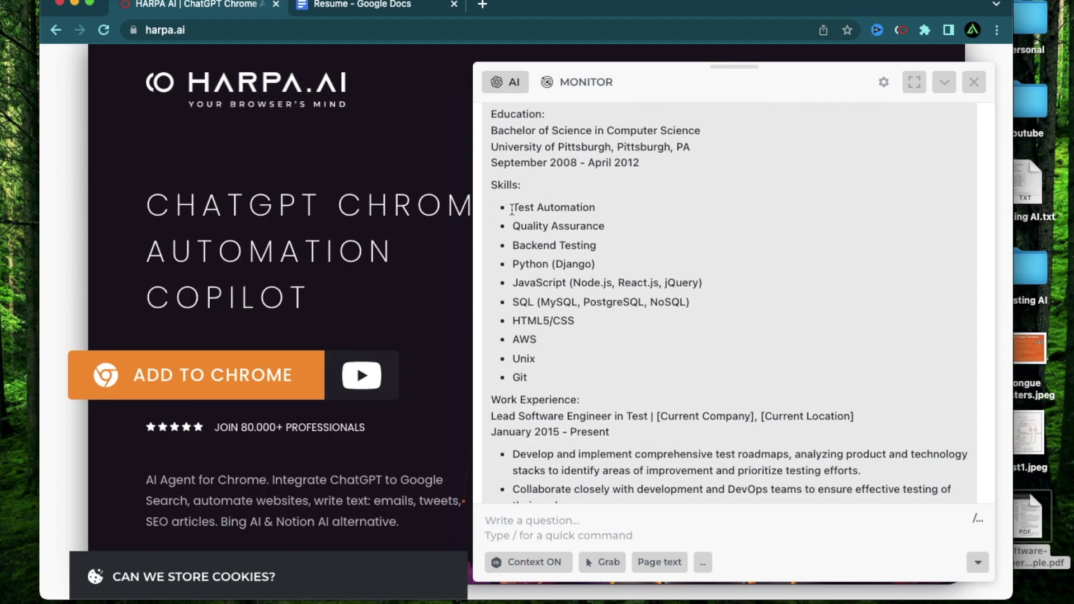
drag(513, 208, 591, 208)
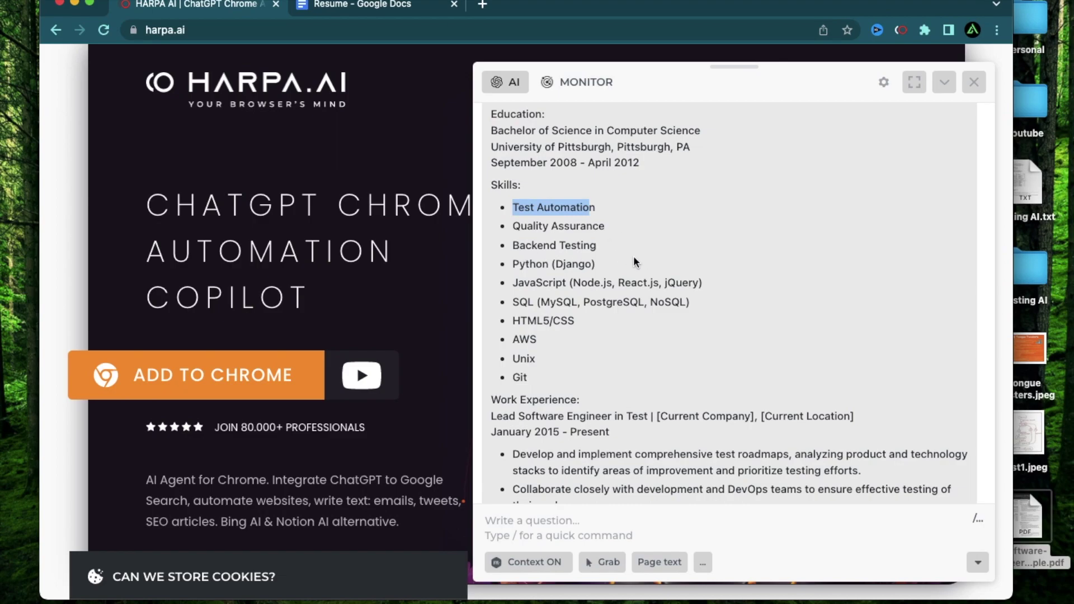
- Copy HARPA's rewritten CV reply
scroll(716, 321, up, 7)
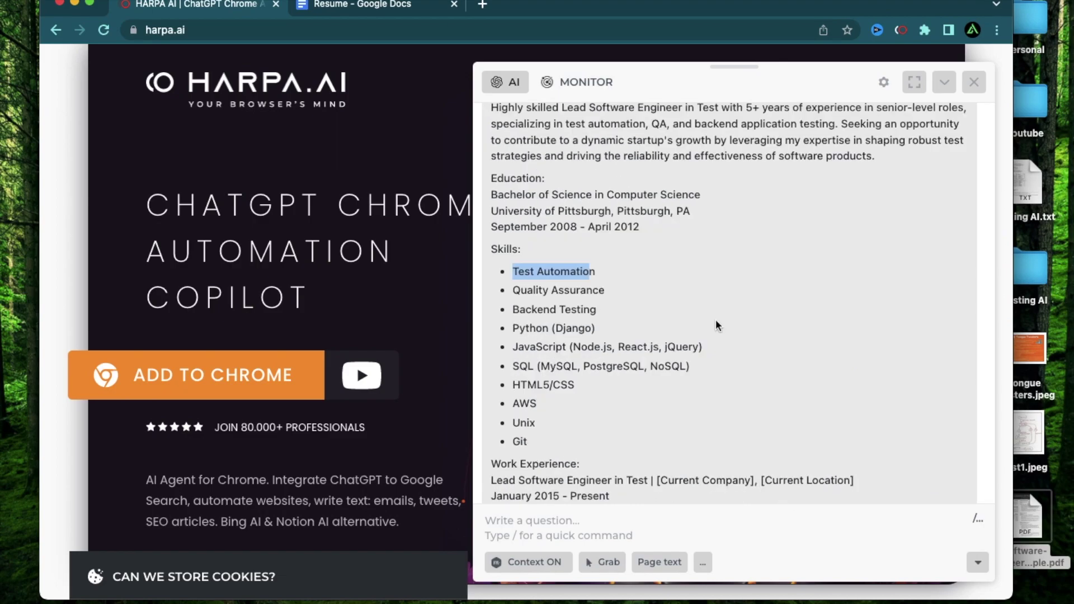
scroll(716, 321, down, 10)
scroll(716, 323, down, 6)
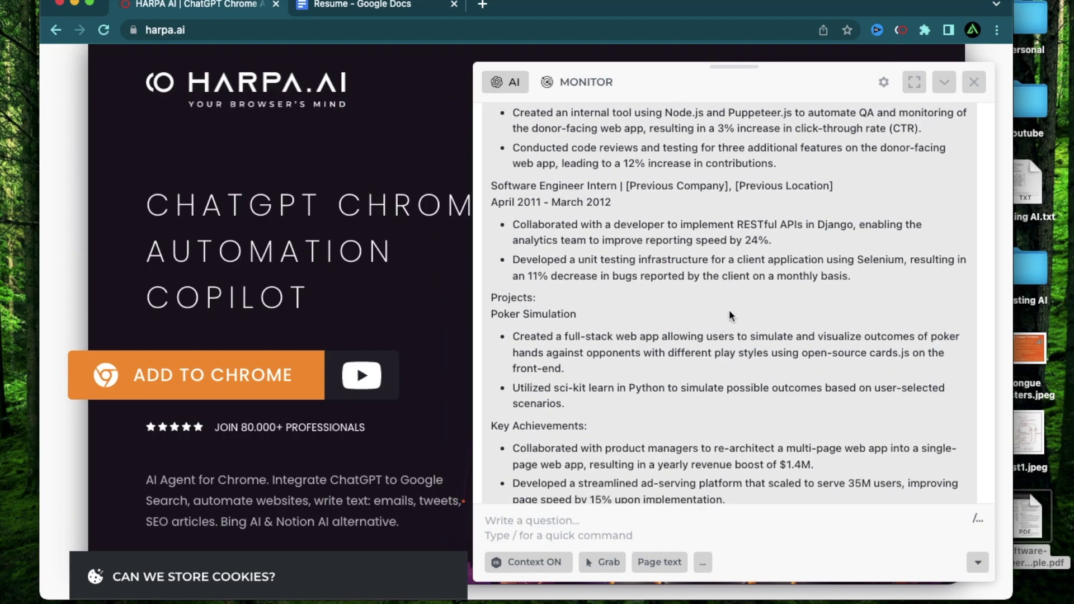
scroll(730, 316, up, 8)
click(757, 349)
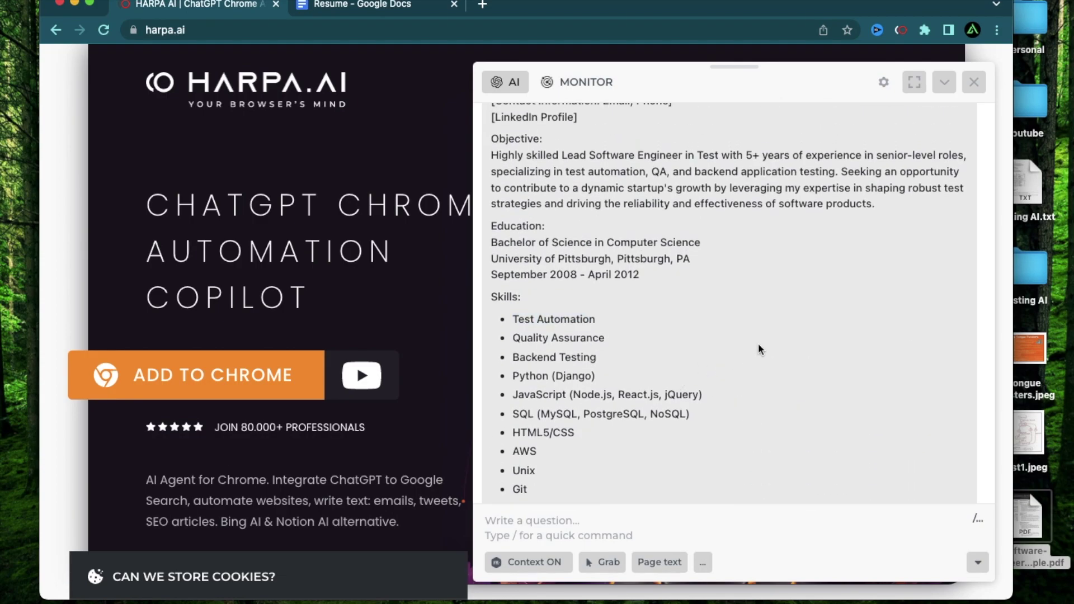
scroll(760, 347, down, 15)
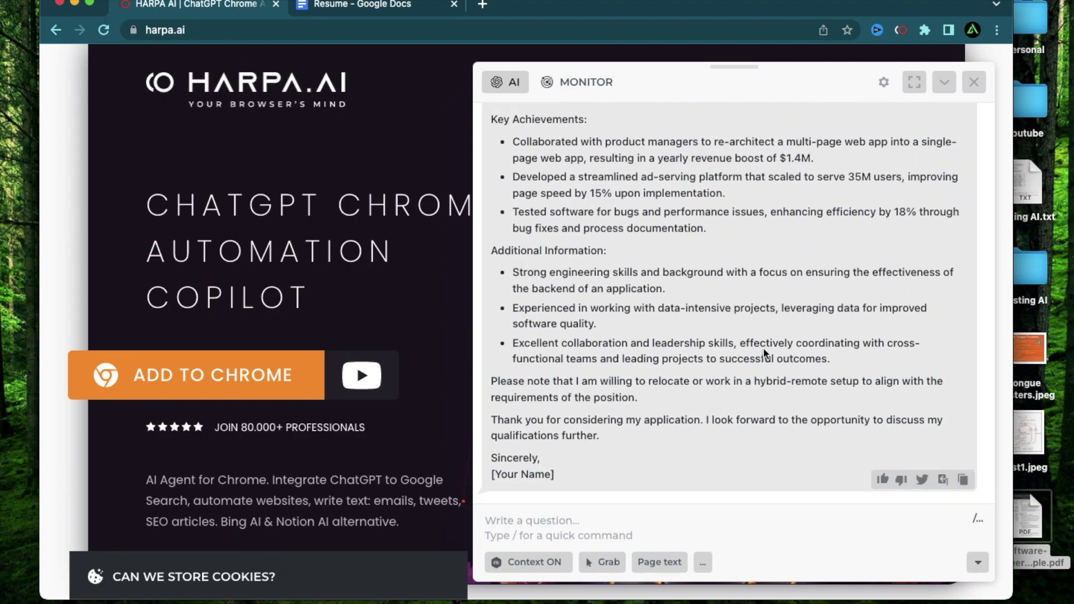
click(962, 479)
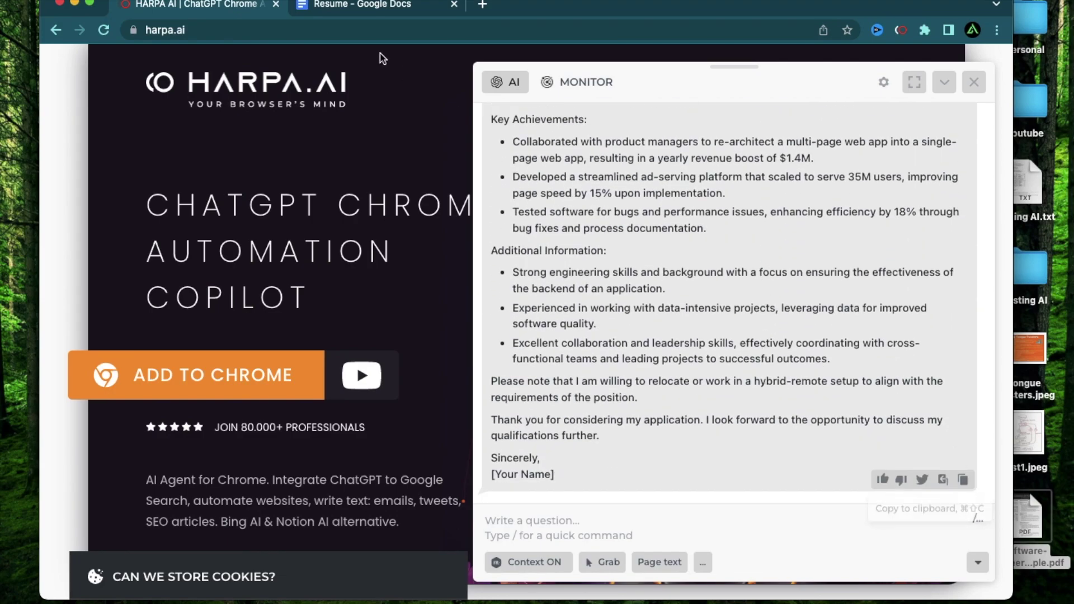
- Paste the rewritten CV into the Resume document in Google Docs
click(366, 16)
scroll(421, 350, down, 10)
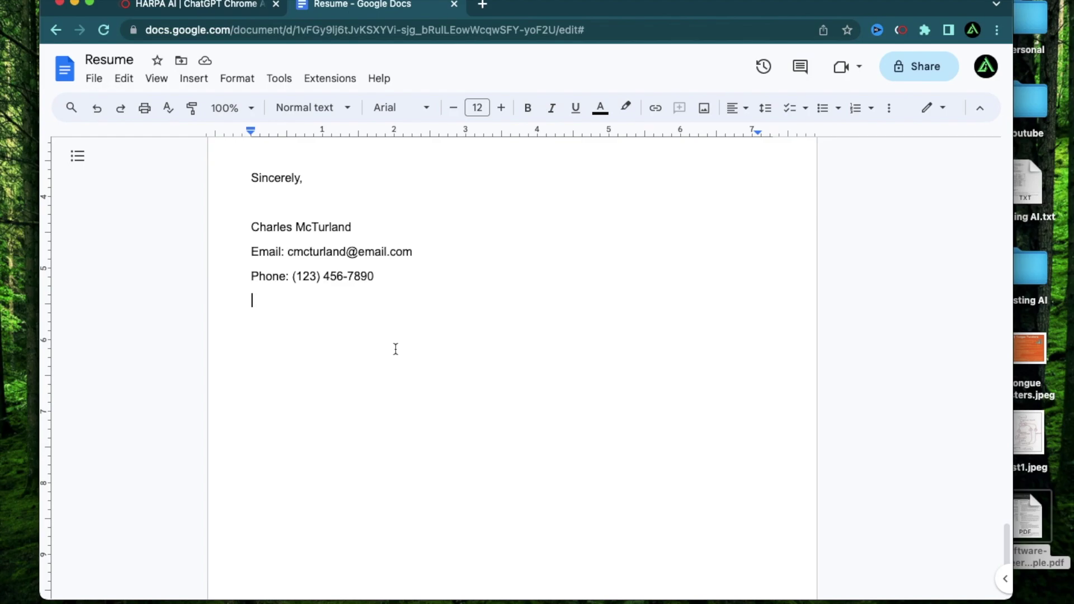
key(super+v)
scroll(517, 301, up, 10)
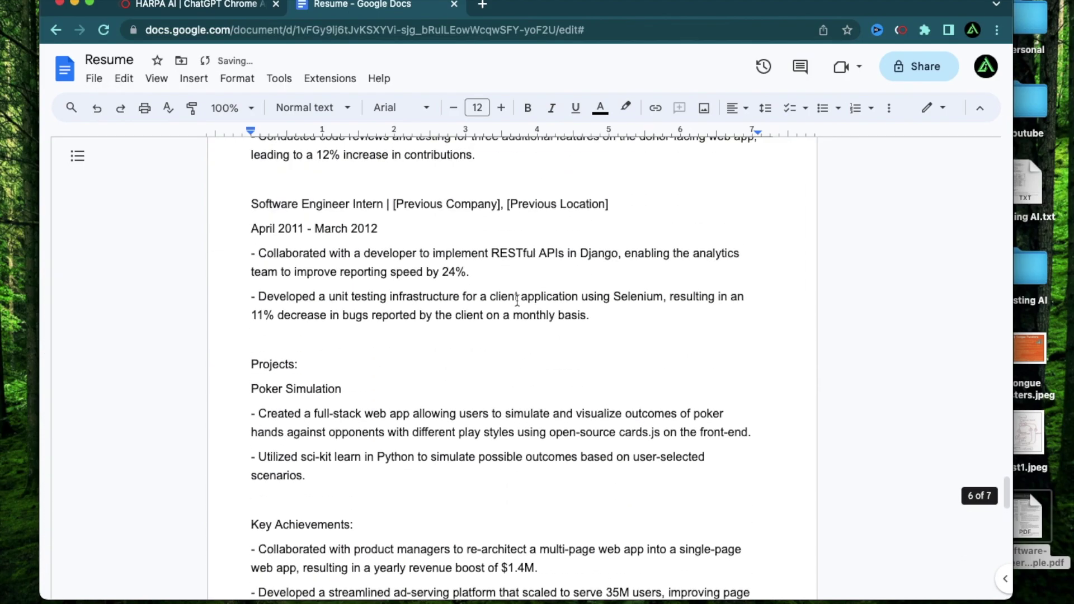
scroll(517, 300, up, 10)
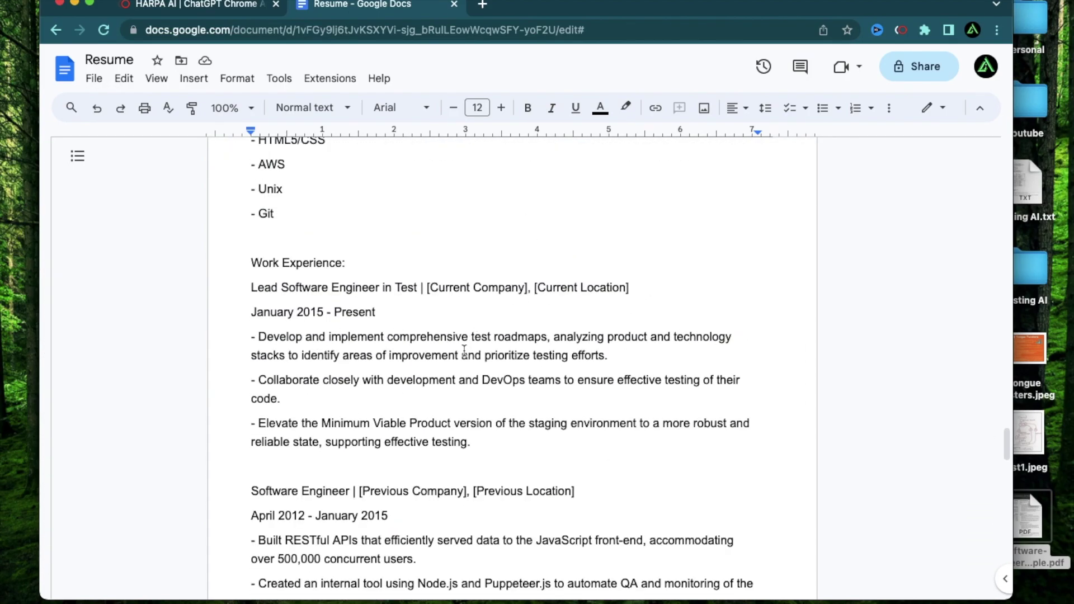
- Edit the job title line, dropping 'Lead' and 'in', so it reads 'Software Engineer (Test)'
click(283, 286)
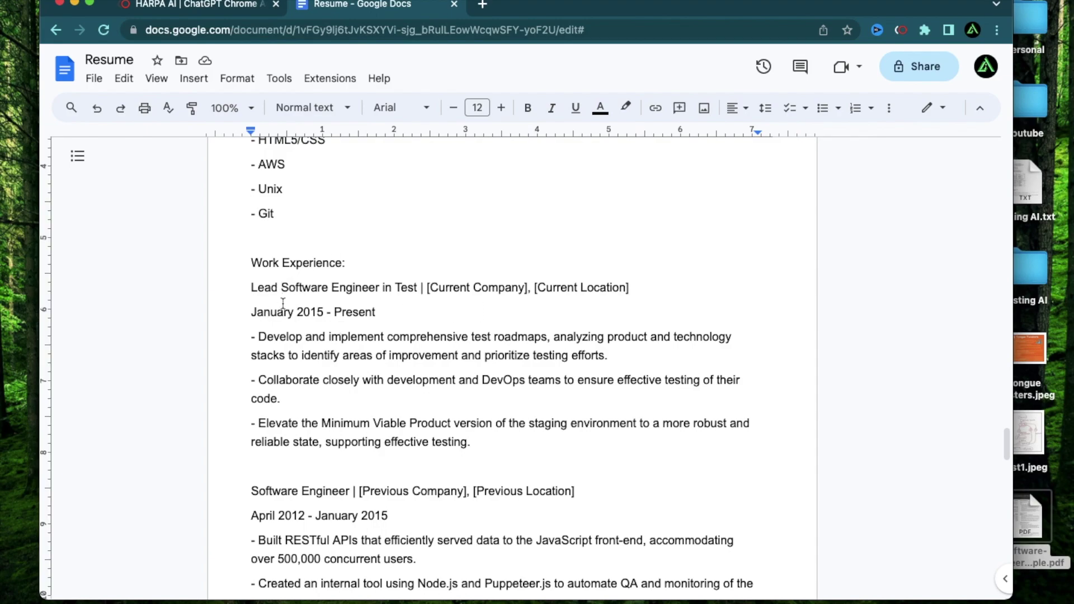
key(BackSpace)
key(BackSpace)
key(BackSpace)
key(BackSpace)
key(BackSpace)
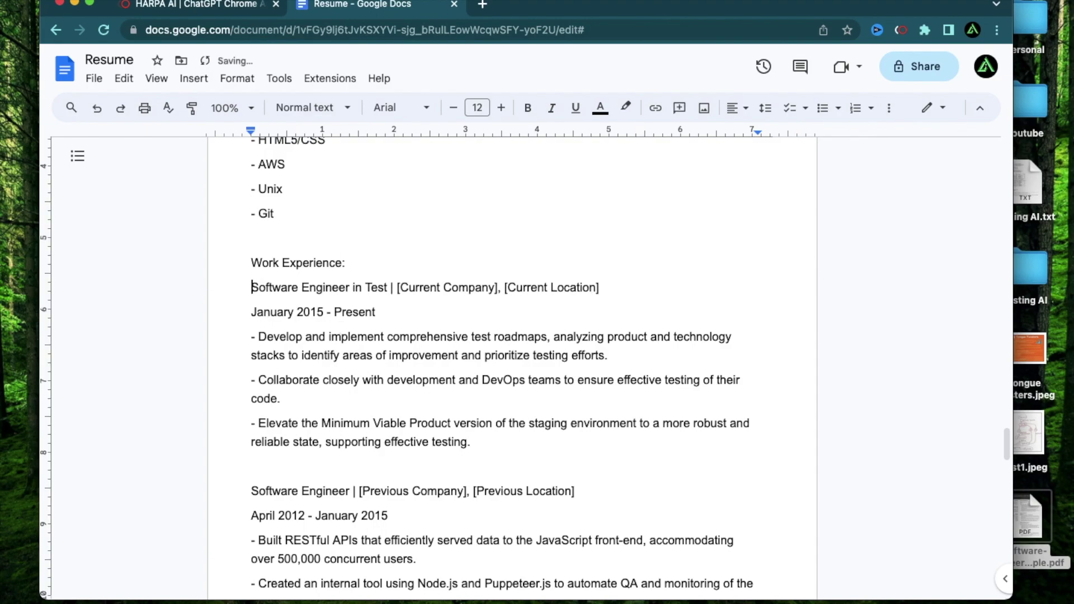
click(365, 287)
key(BackSpace)
key(BackSpace)
key(BackSpace)
text(()
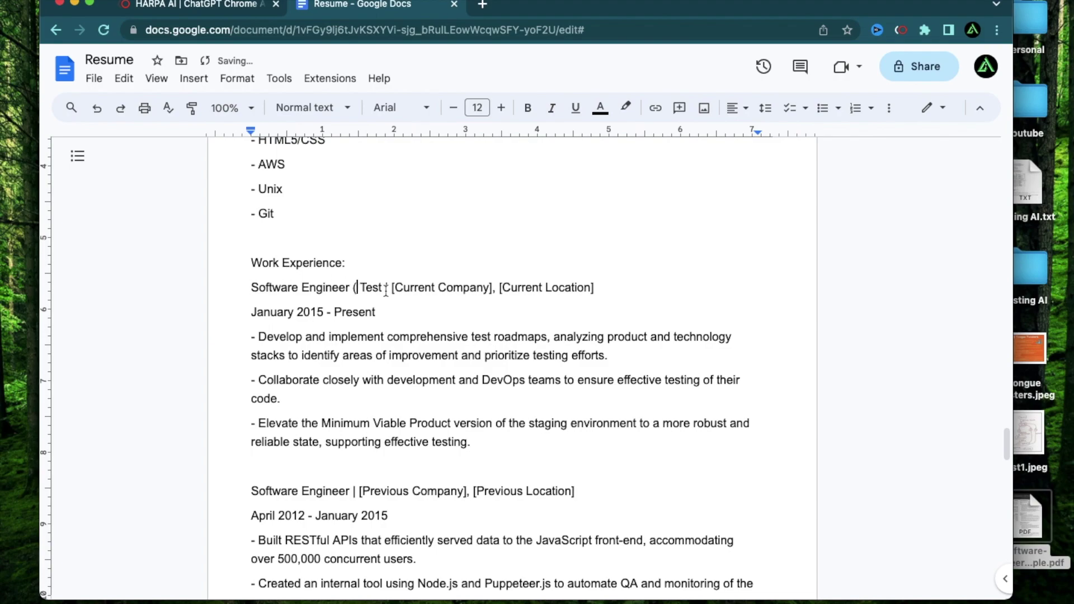
click(386, 287)
key(BackSpace)
text())
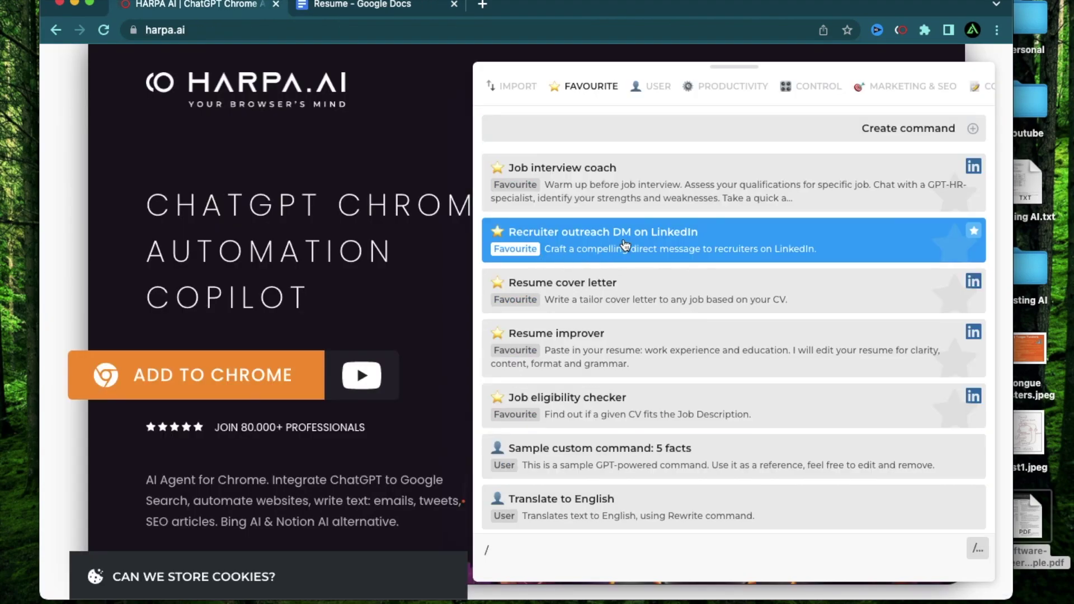
- Run the 'Recruiter outreach DM on LinkedIn' command from HARPA's list
click(665, 253)
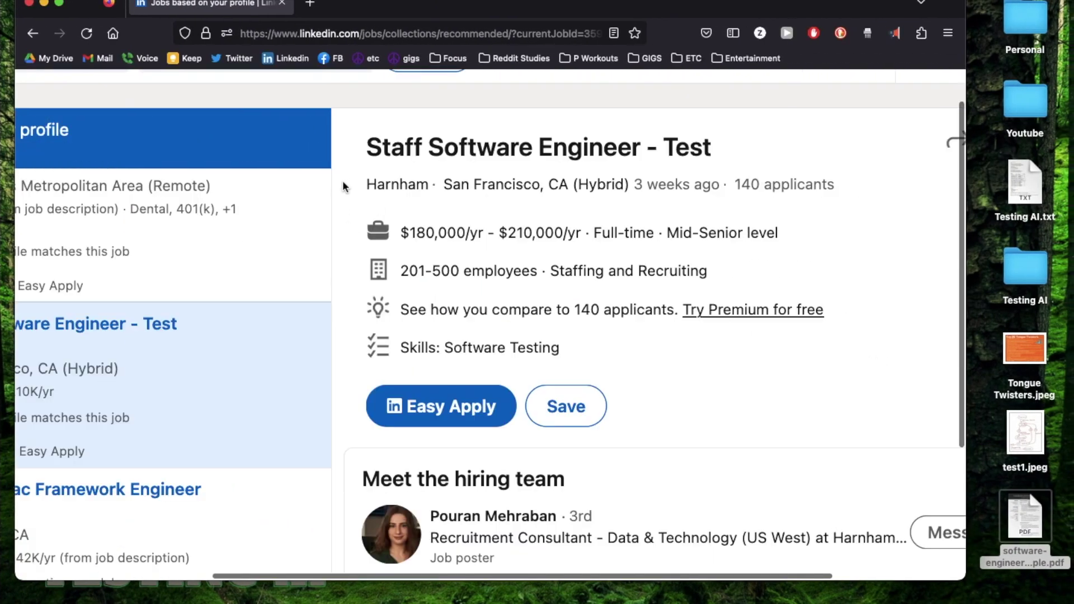
scroll(615, 394, down, 2)
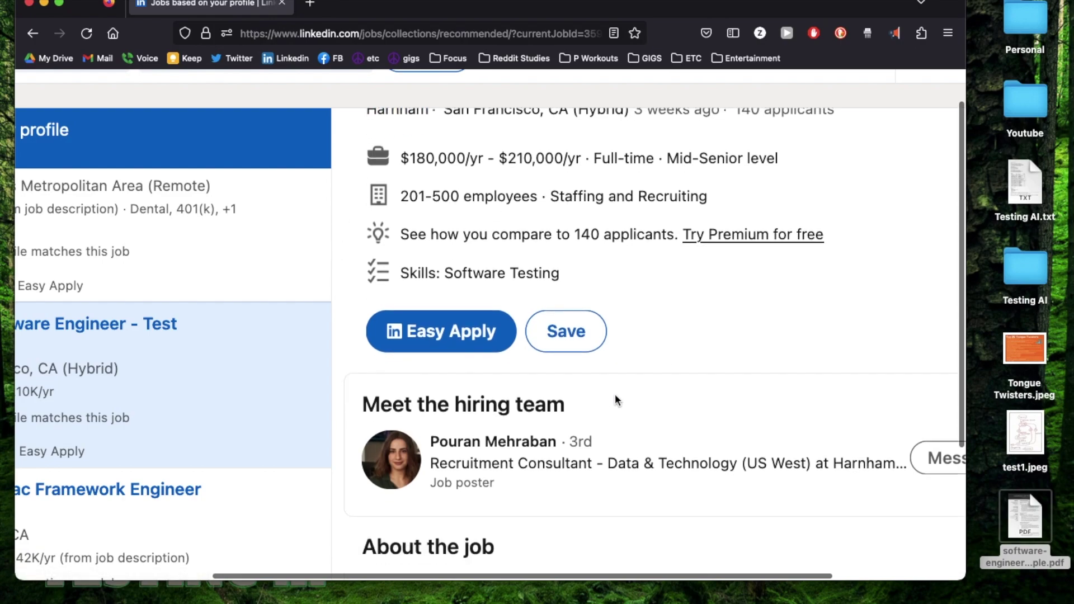
scroll(617, 218, up, 2)
scroll(618, 349, down, 4)
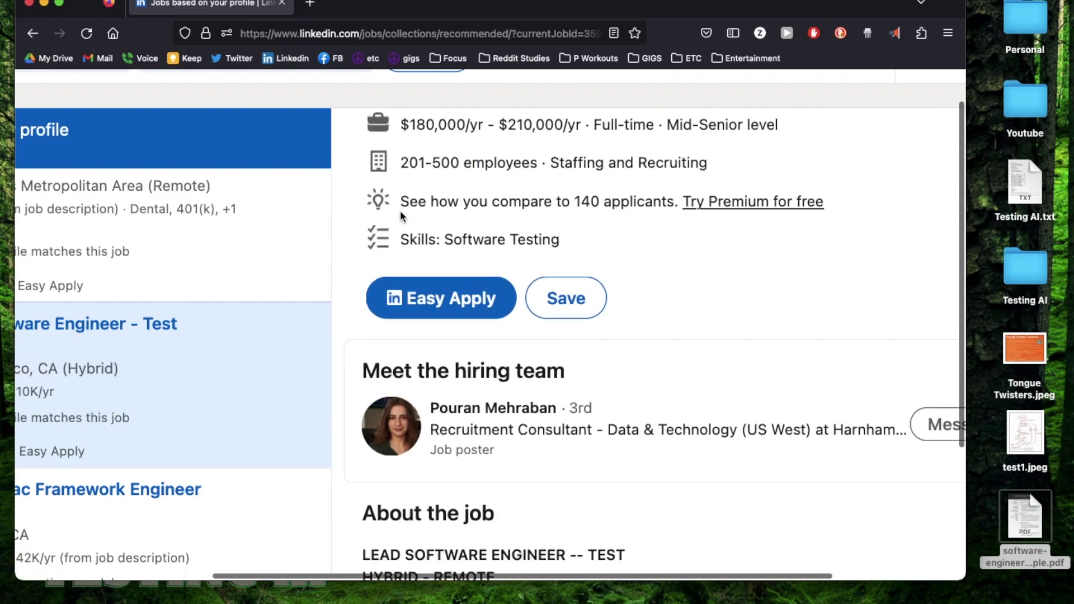
scroll(464, 318, up, 5)
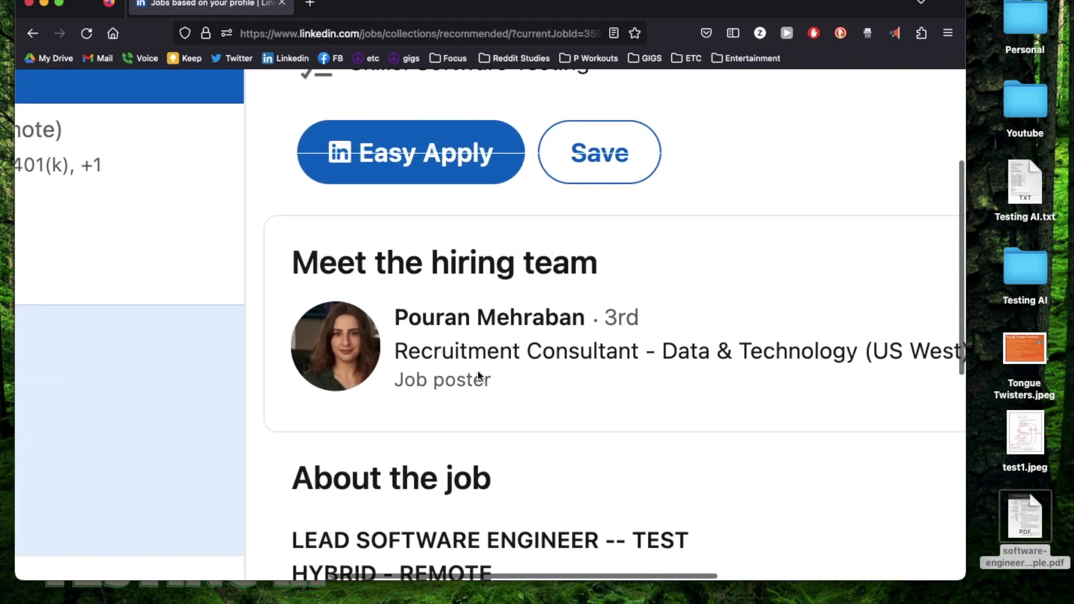
scroll(551, 235, down, 3)
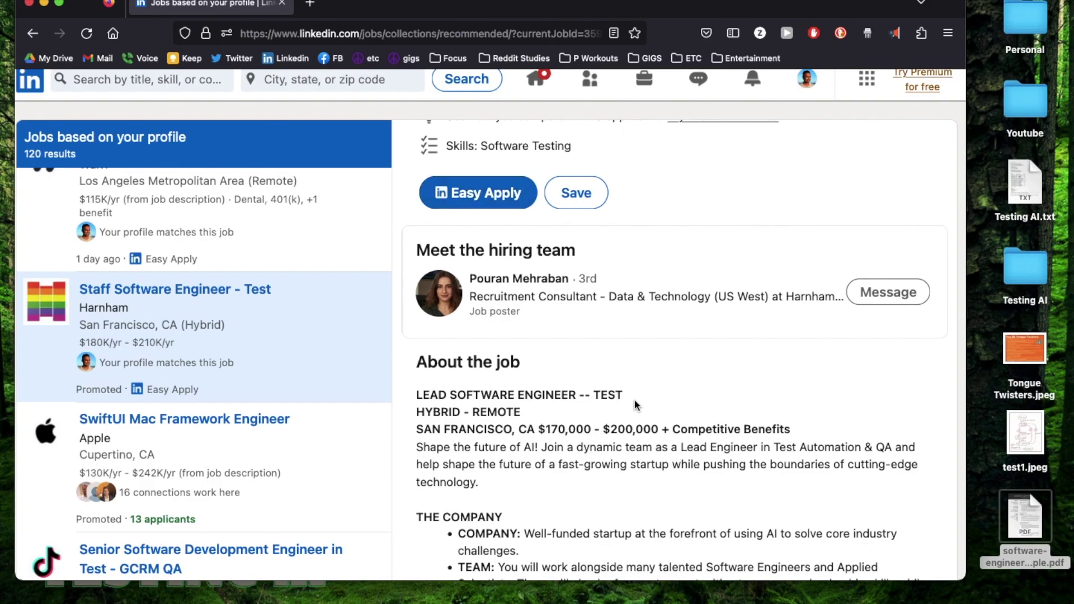
scroll(710, 280, up, 2)
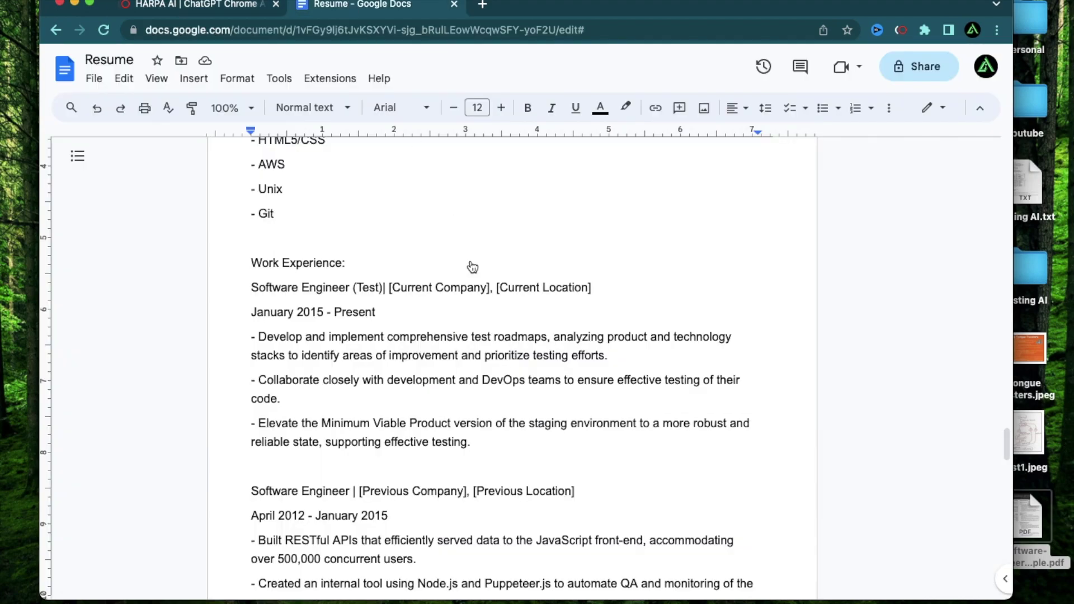
- Review the recruiter outreach DM HARPA drafted from the CV
scroll(406, 330, down, 5)
scroll(407, 329, up, 15)
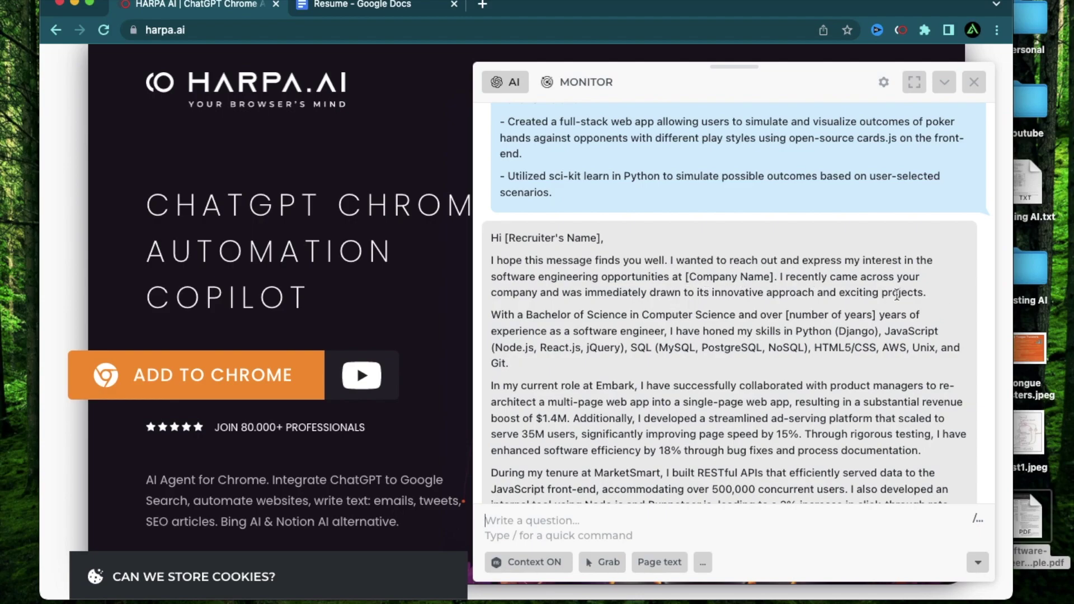
scroll(677, 234, down, 1)
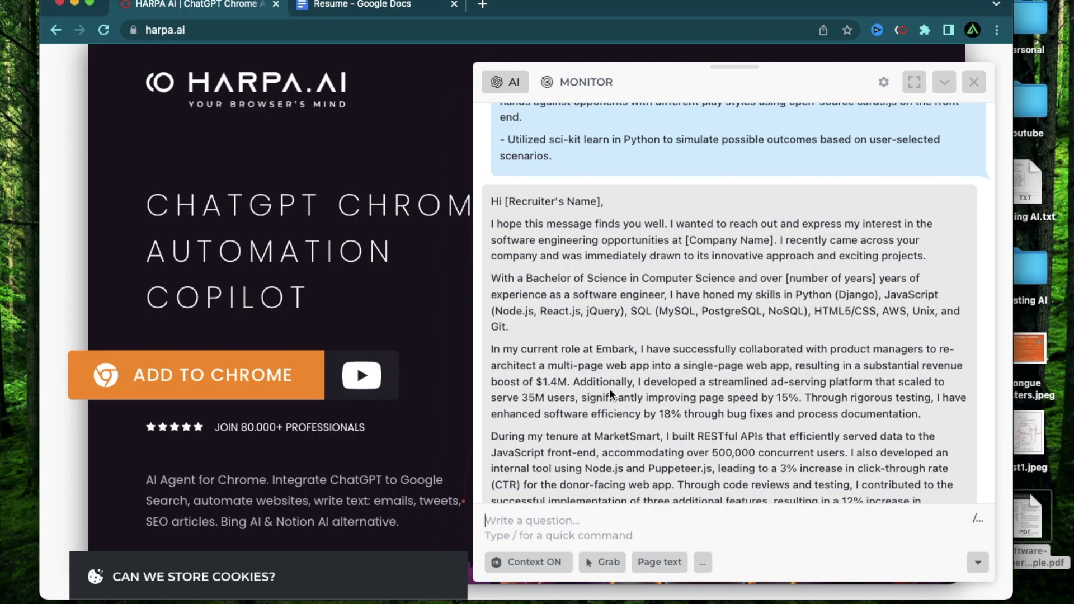
scroll(609, 388, down, 4)
scroll(505, 217, up, 3)
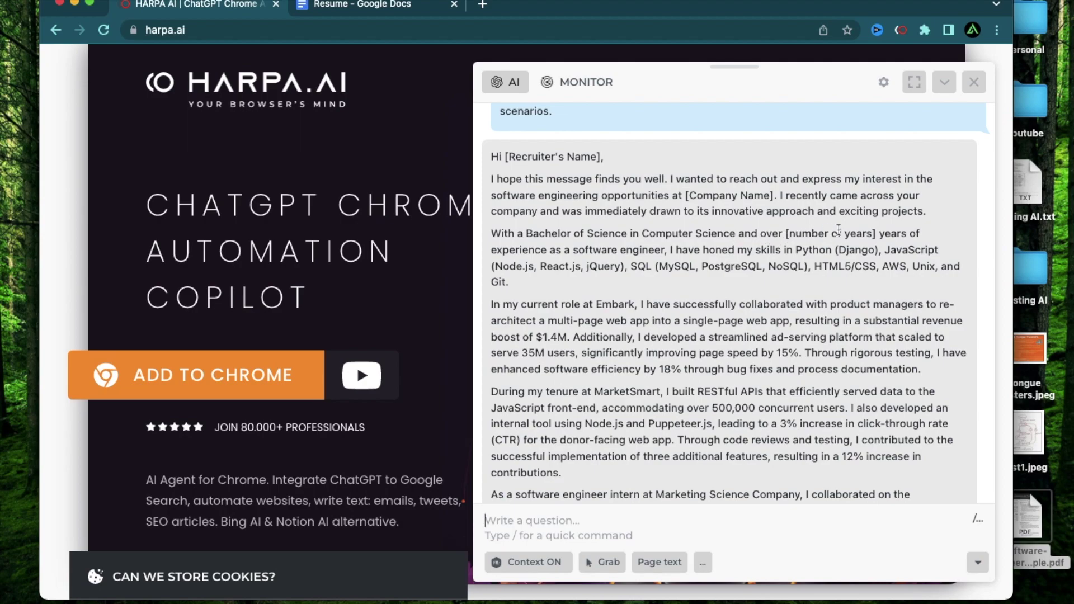
scroll(656, 298, down, 1)
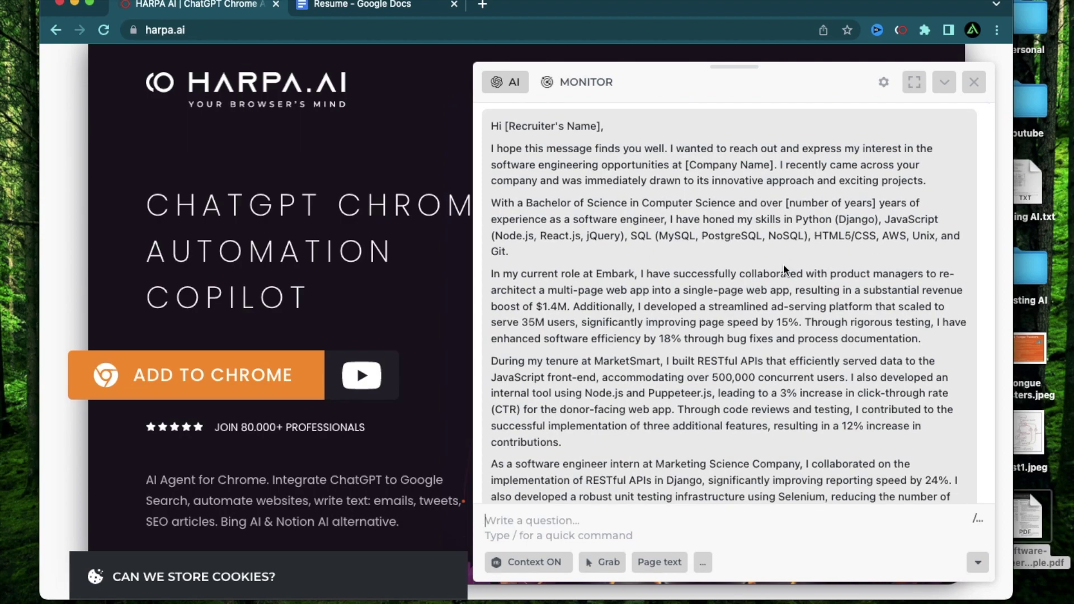
scroll(788, 263, down, 1)
scroll(724, 287, down, 2)
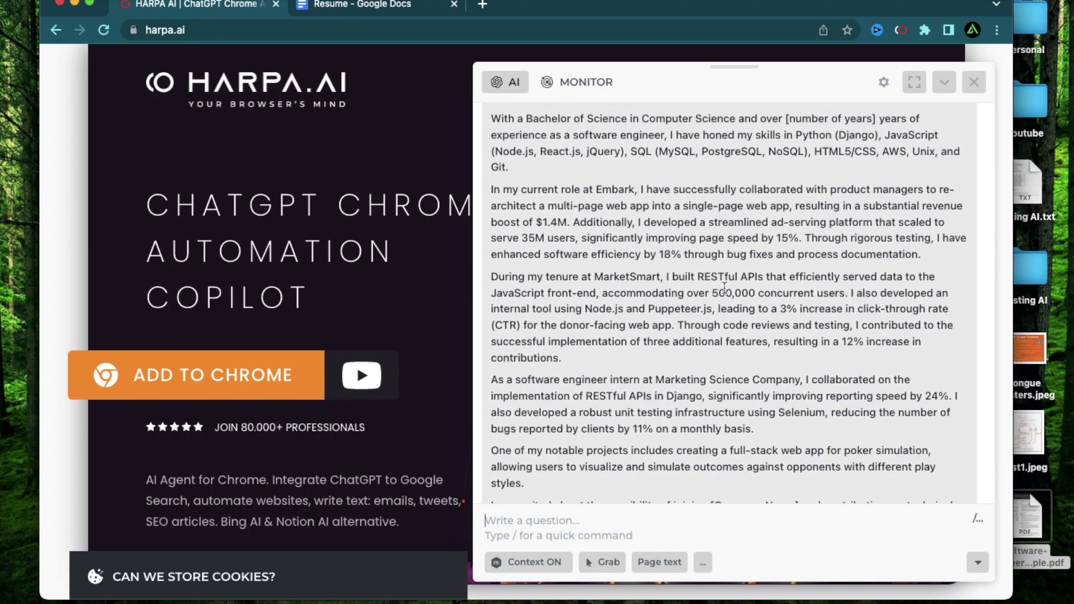
scroll(724, 287, down, 4)
scroll(722, 336, up, 8)
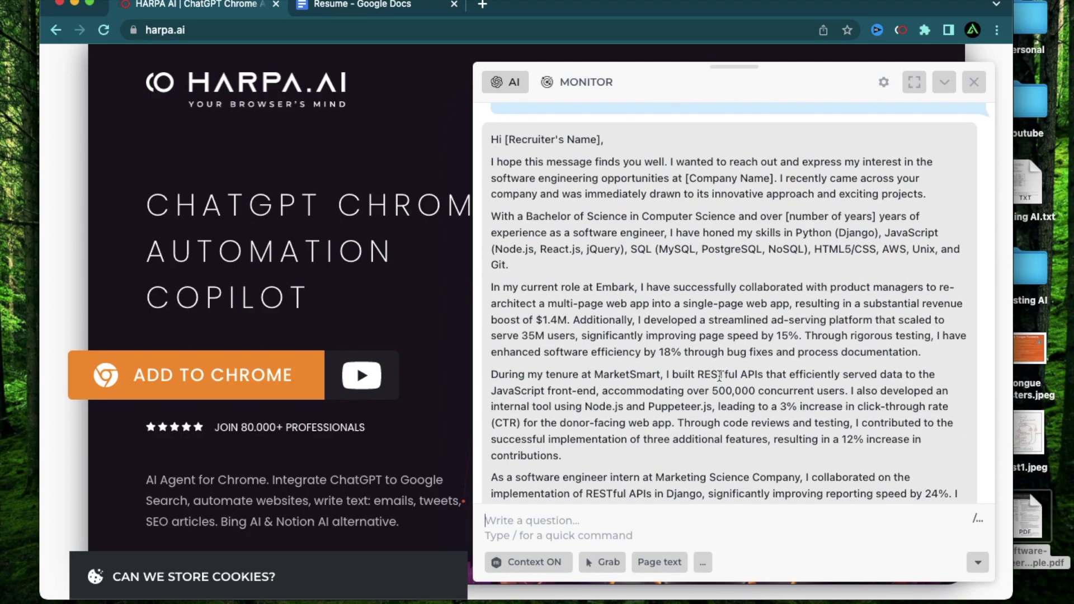
scroll(719, 376, down, 3)
scroll(718, 374, down, 6)
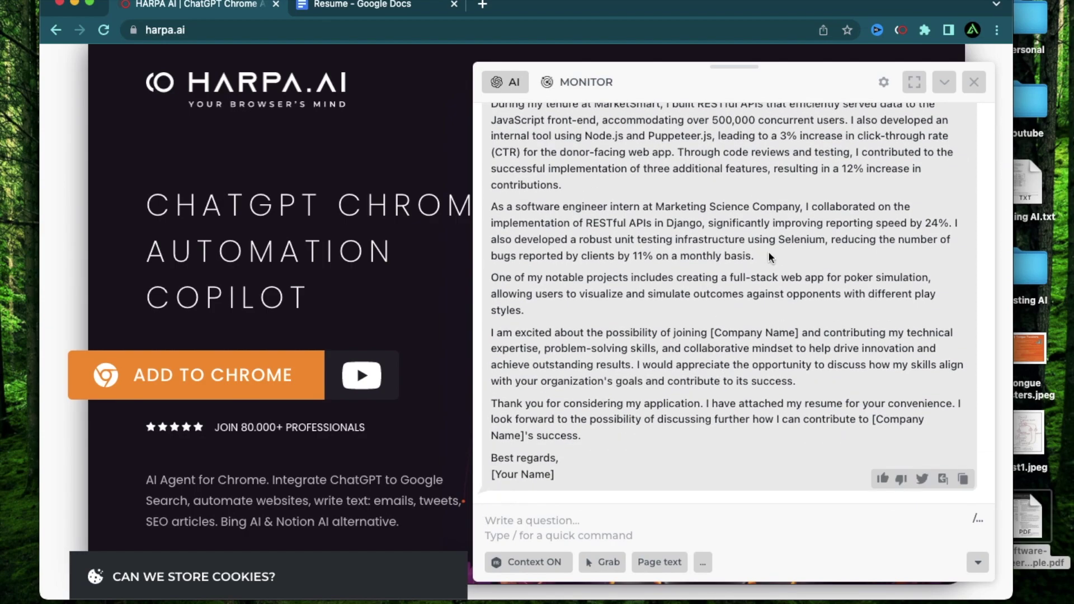
scroll(769, 256, up, 3)
scroll(769, 256, down, 3)
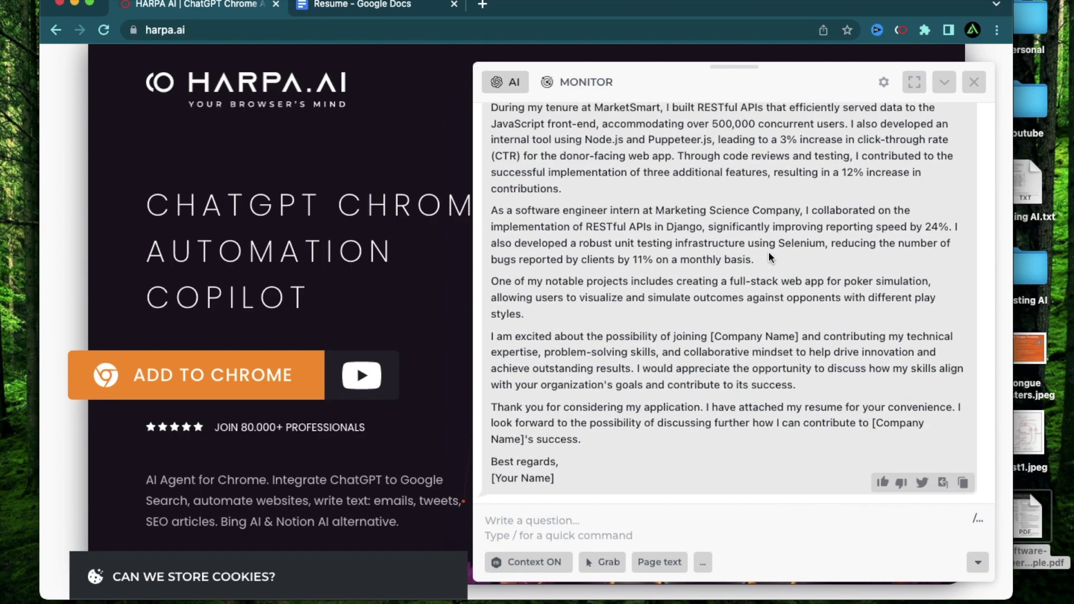
- Check the LinkedIn job desktop, then bring up HARPA's command list with '/'
key(ctrl+Right)
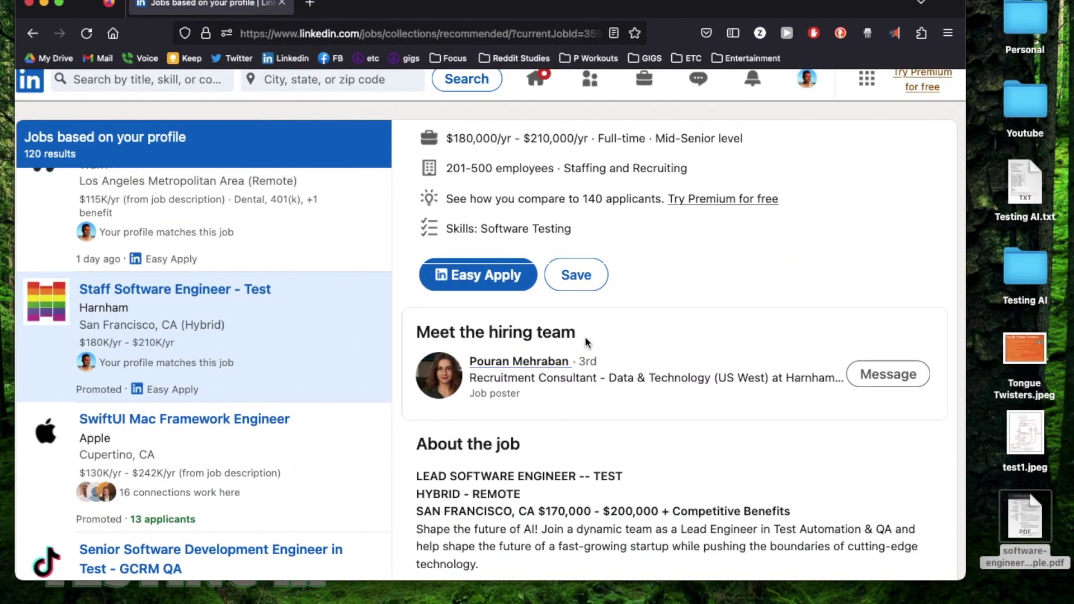
key(ctrl+Left)
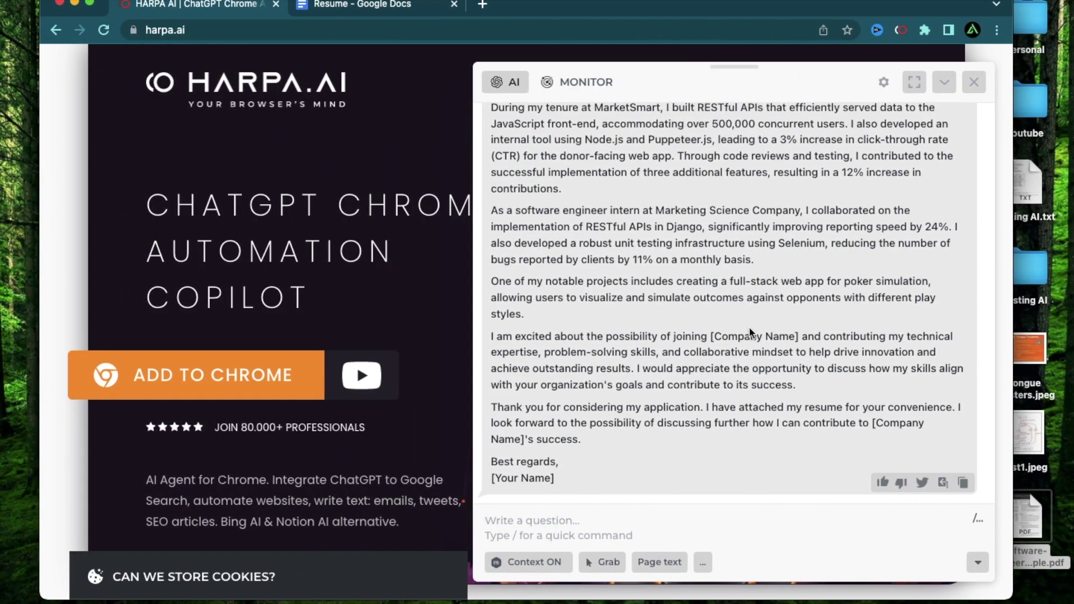
text(/)
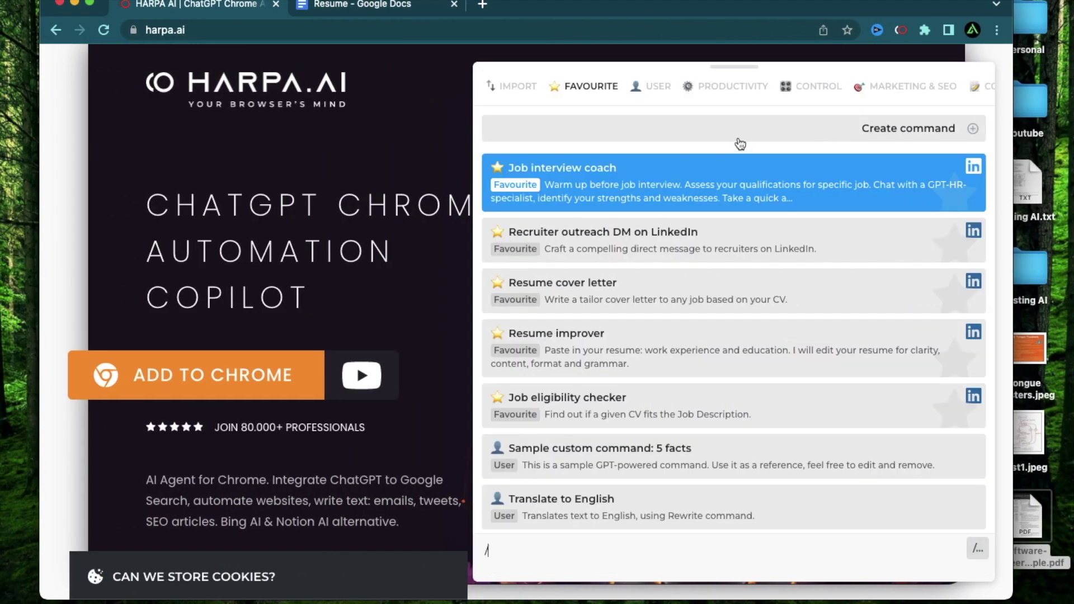
- Run the 'Job interview coach' command from HARPA's list
click(630, 202)
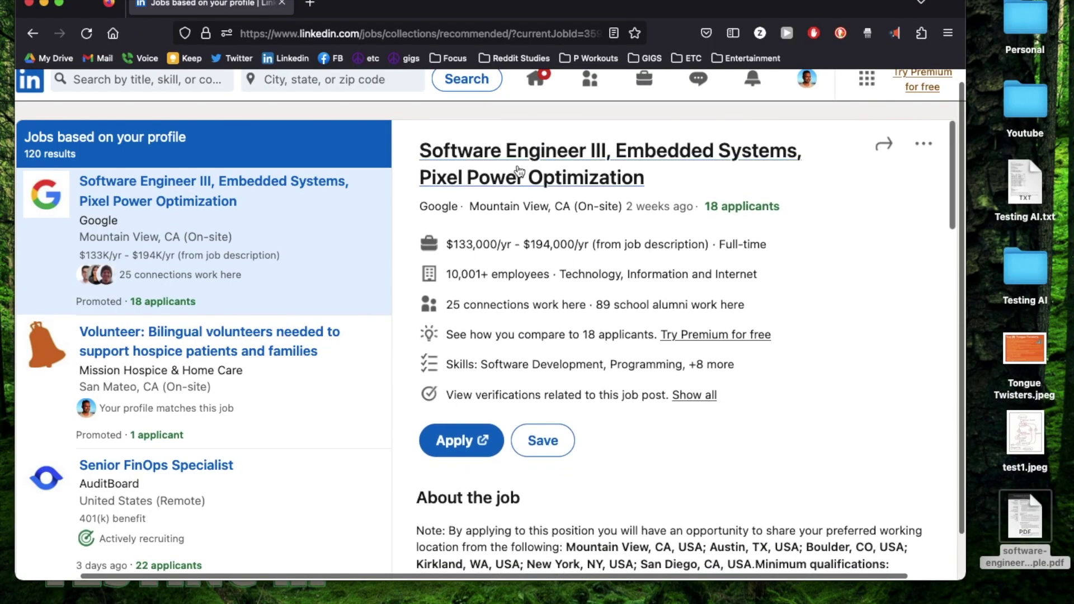
- Scroll through the Google Software Engineer III posting on LinkedIn
scroll(502, 457, down, 5)
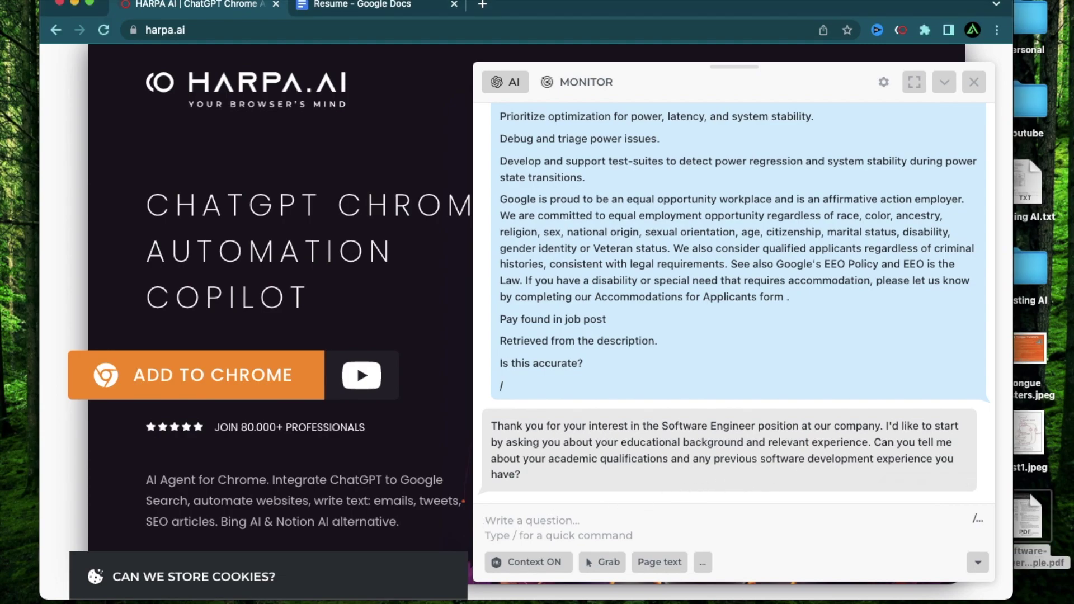
- Answer the interview coach with 'I have worked in 3 companies before'
text(I have worked in )
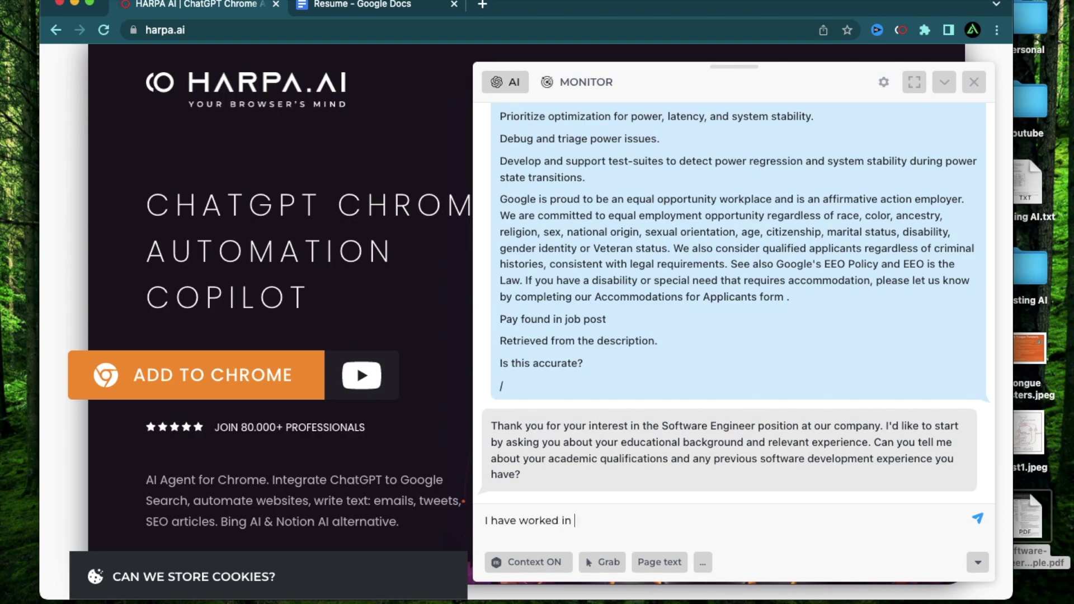
text(3 companies before)
key(Return)
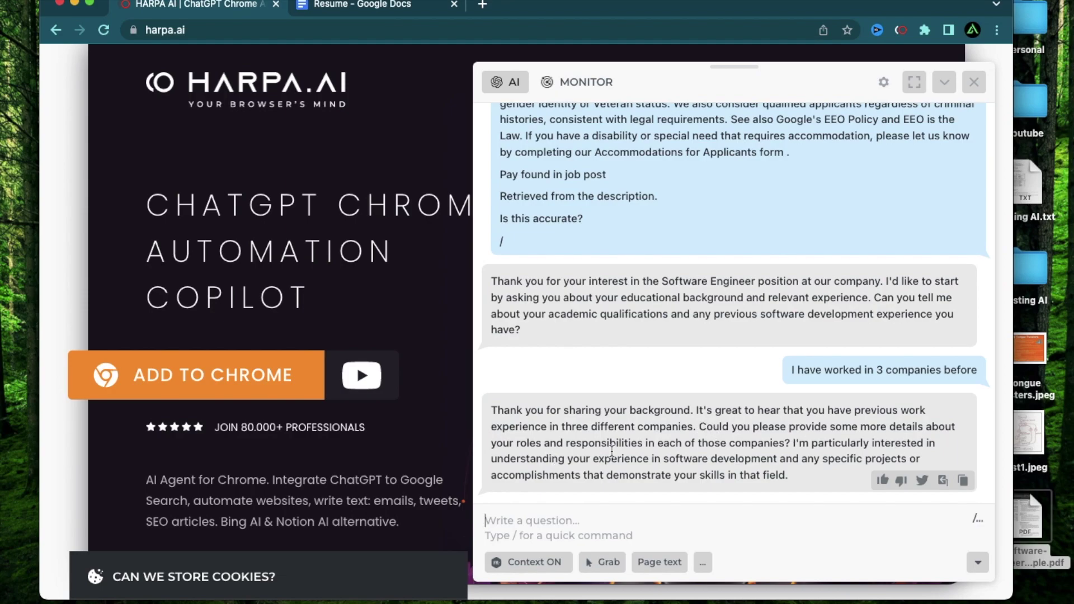
scroll(716, 281, up, 3)
scroll(716, 281, down, 3)
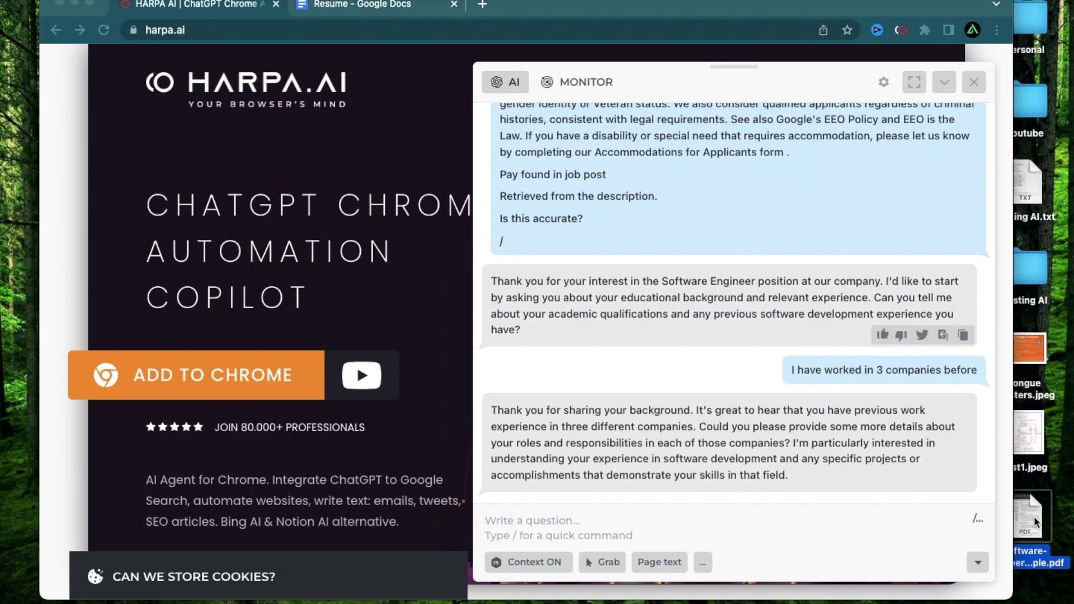
- Quick Look the resume PDF, close it, and reopen HARPA's command list with '/'
click(1033, 516)
key(space)
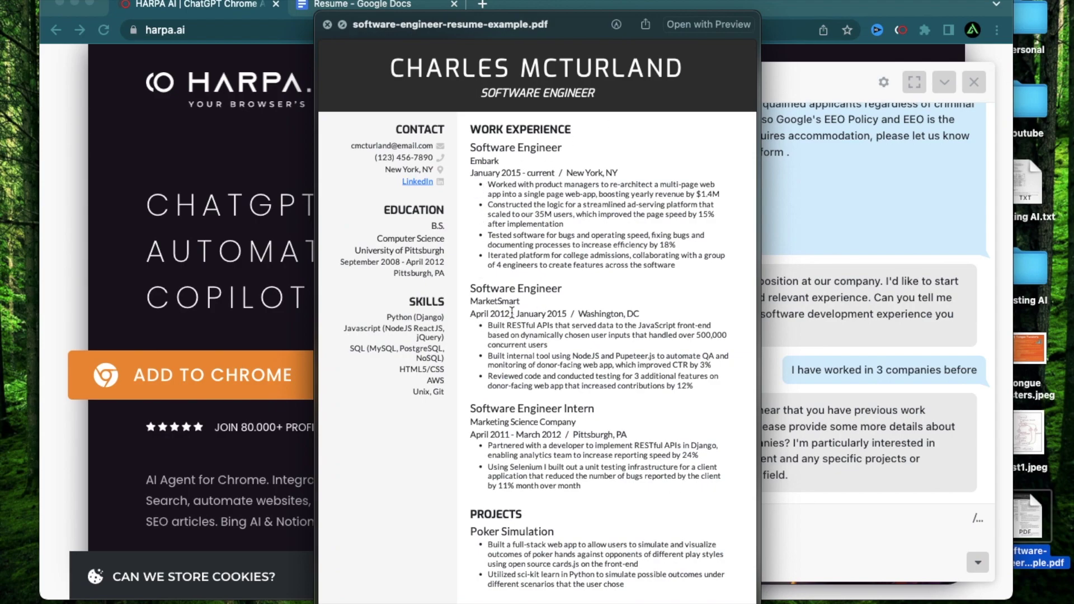
click(328, 24)
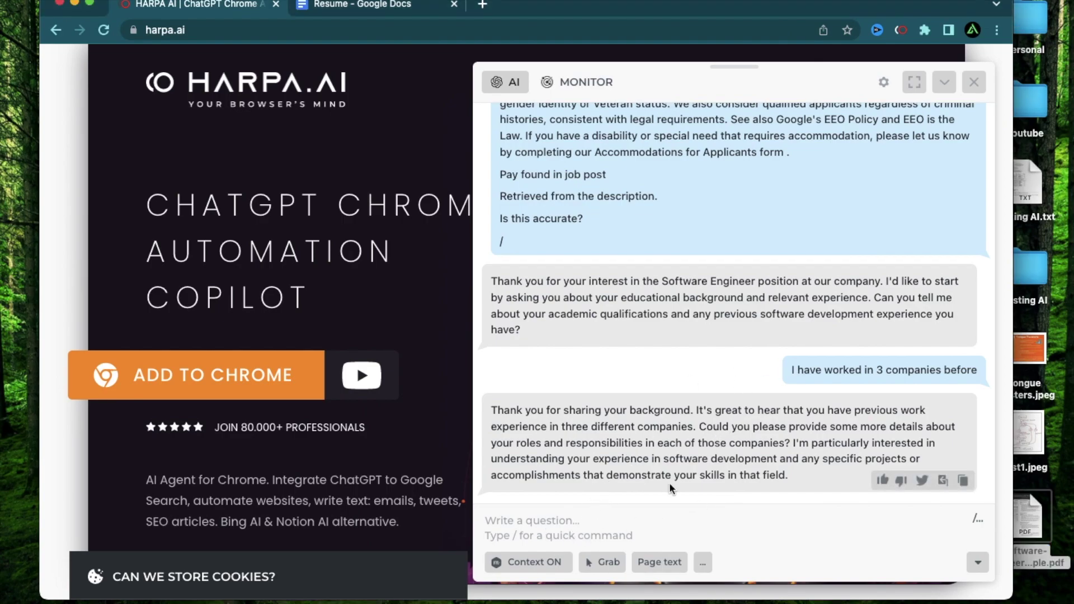
click(565, 527)
text(/)
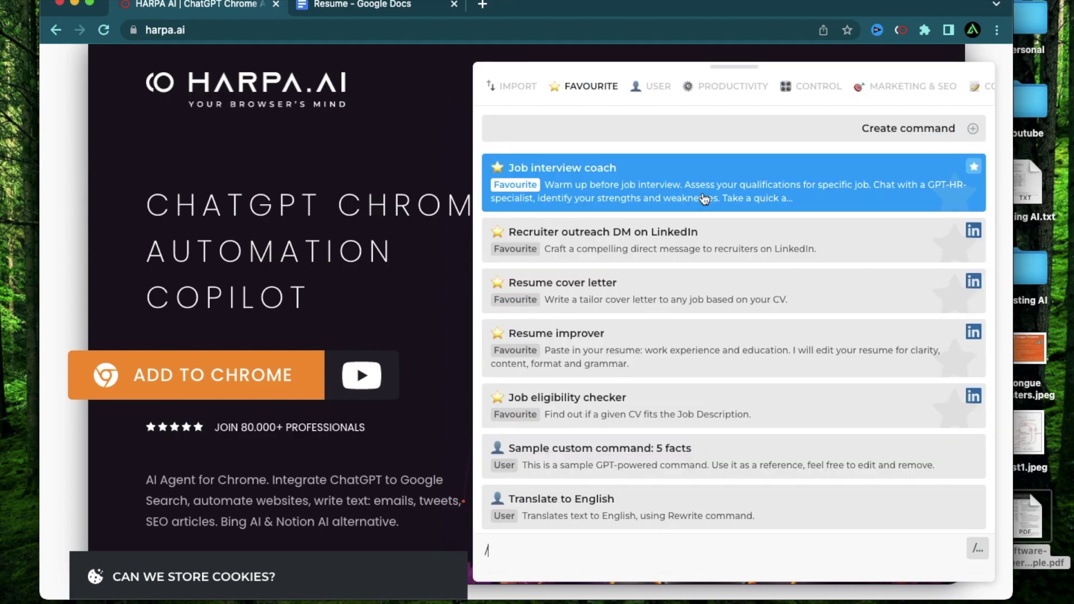